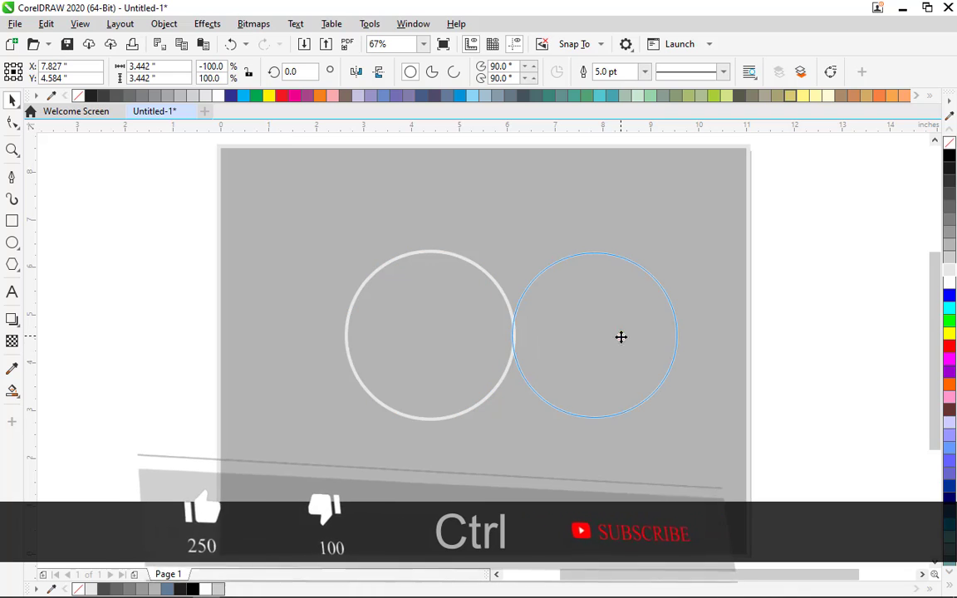
- Nudge the right circle horizontally toward the left one until they overlap, with its centre at X 6.567 in
key(shift+Left)
key(shift+Left)
key(shift+Left)
key(shift+Left)
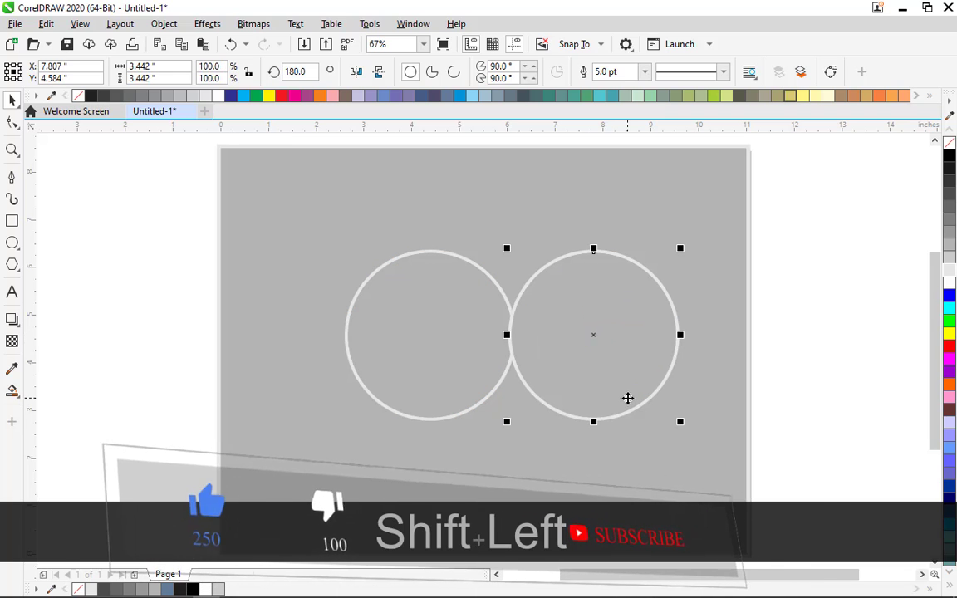
key(shift+Left)
key(shift+Left)
key(shift+Left)
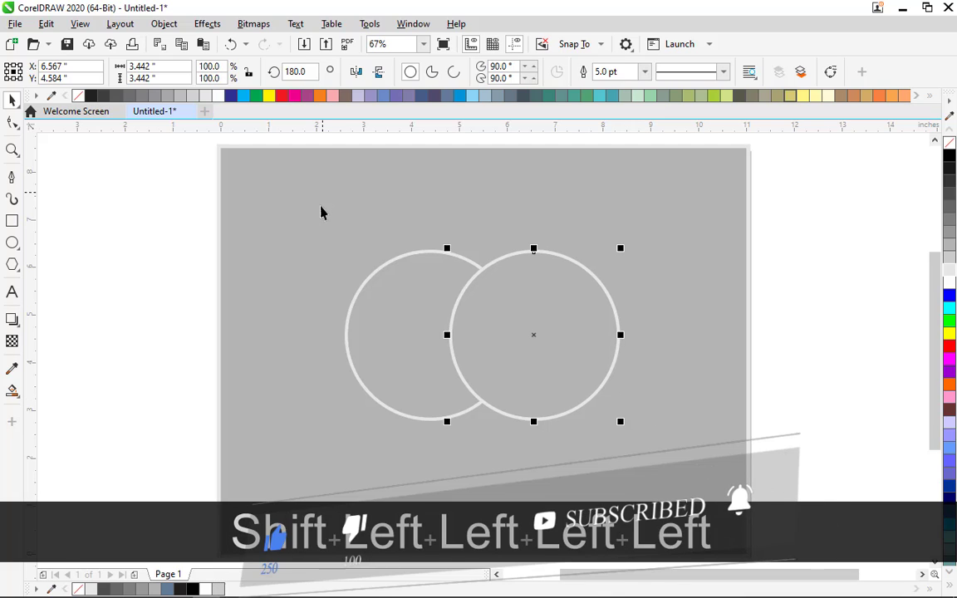
- Remove the fill from both circles, leaving only their light outlines
drag(310, 214, 702, 517)
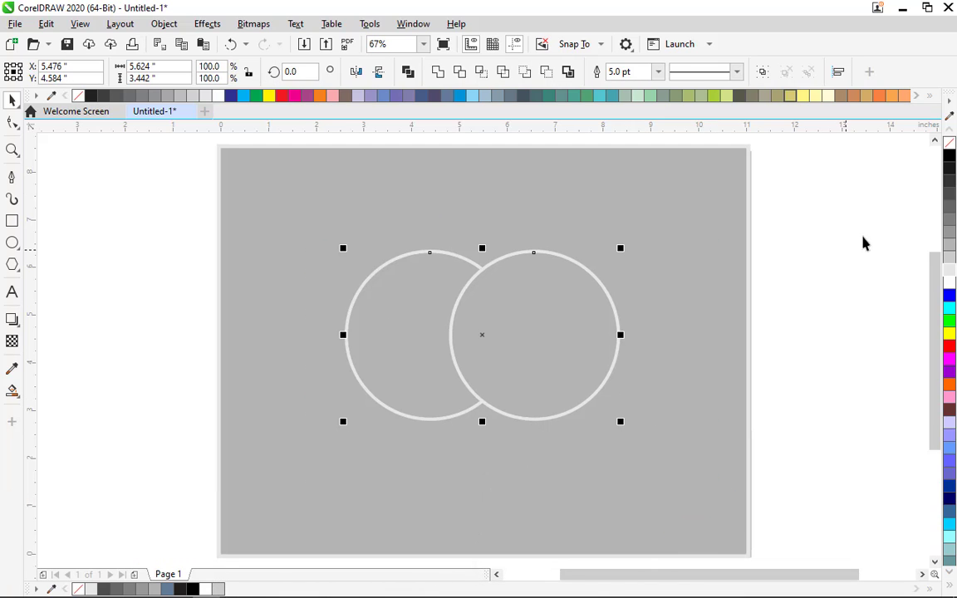
click(949, 143)
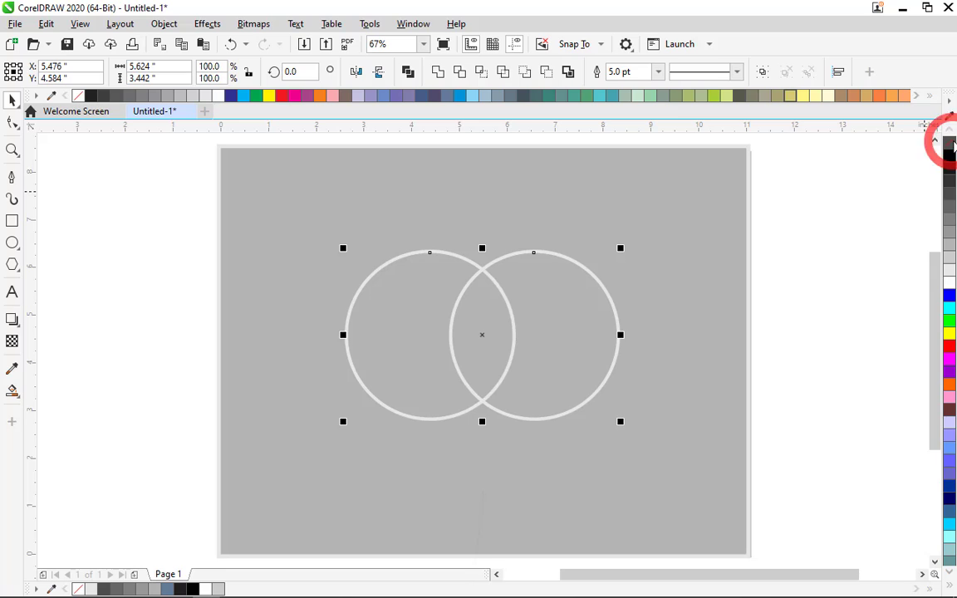
click(666, 404)
- Slightly enlarge both circles together, scaling them proportionally from their common centre
drag(667, 235, 370, 436)
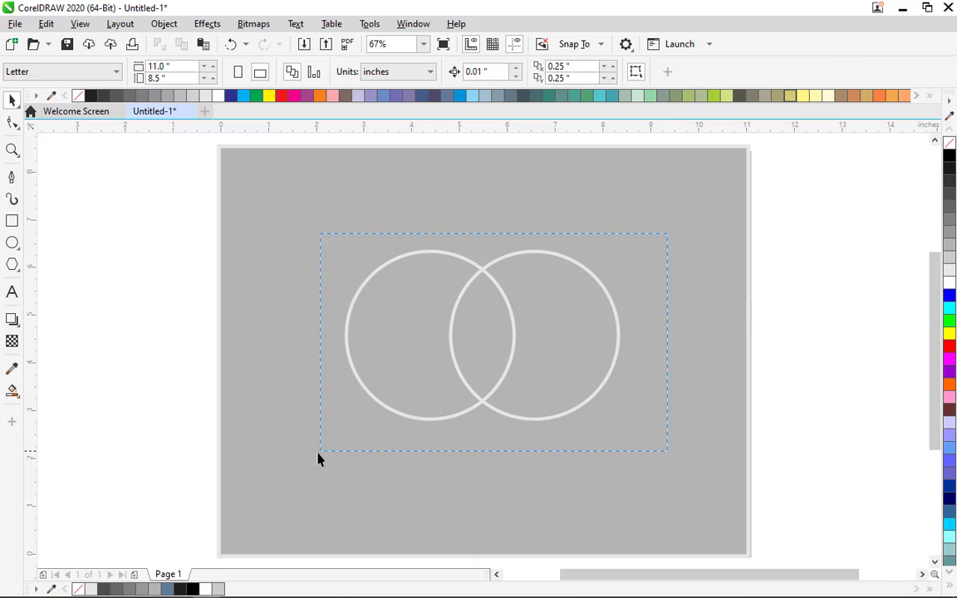
drag(318, 459, 316, 449)
key(shift)
drag(624, 248, 634, 231)
click(662, 198)
drag(663, 186, 319, 456)
click(460, 487)
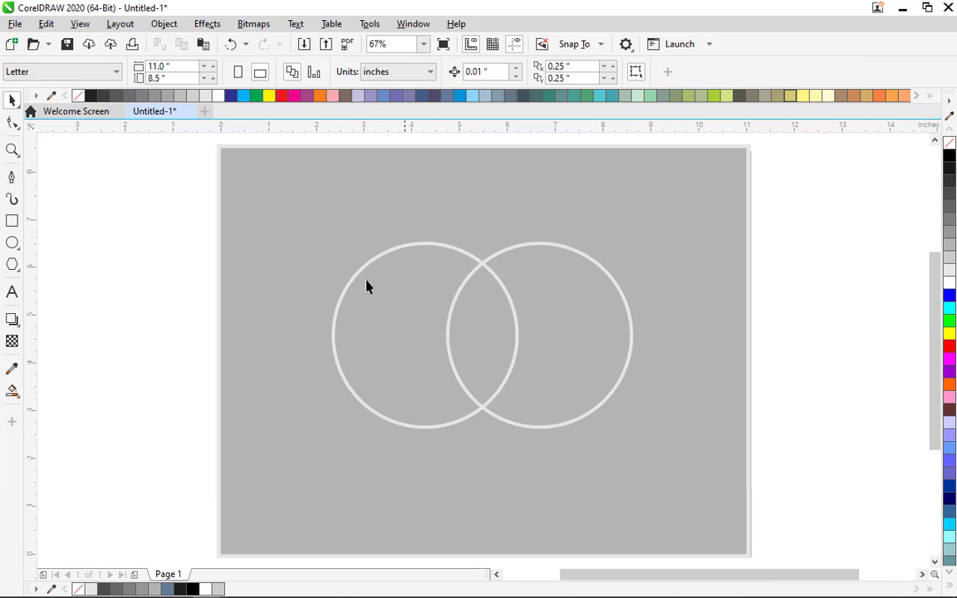
- Create a blue-gray shape from the circles' overlap with the Smart Fill tool and remove the new shape's outline
click(13, 392)
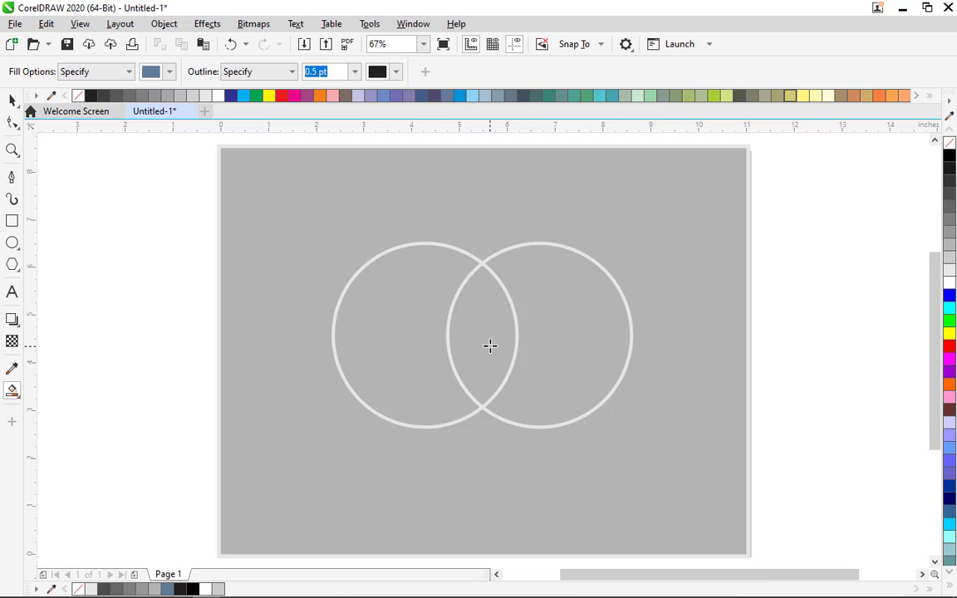
click(490, 345)
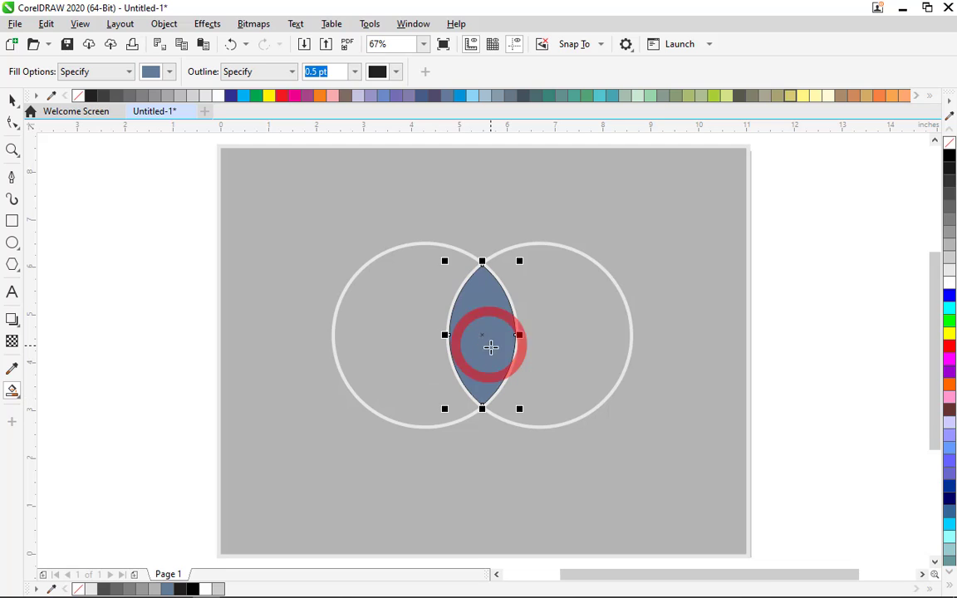
click(11, 101)
click(374, 462)
click(491, 358)
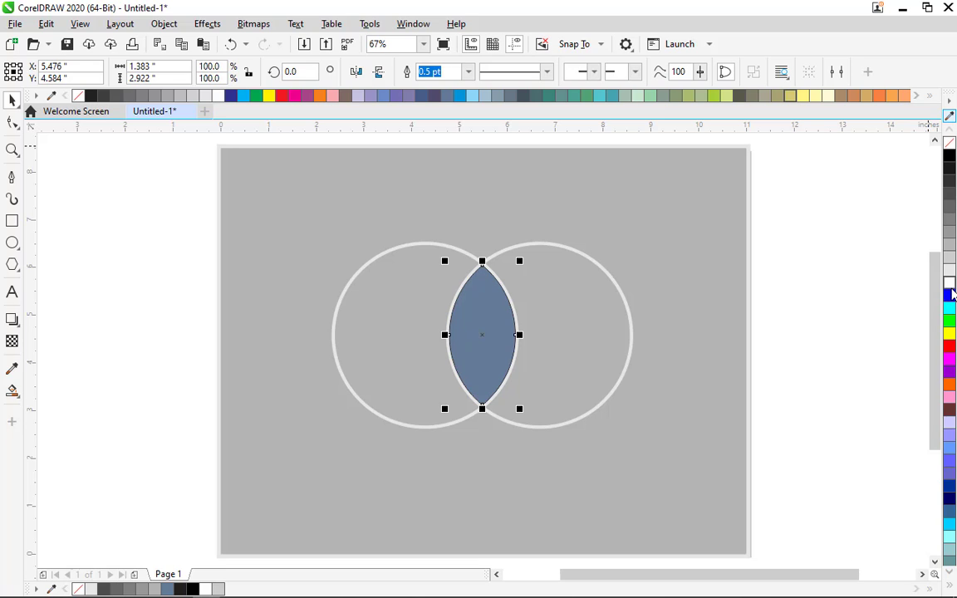
right_click(950, 144)
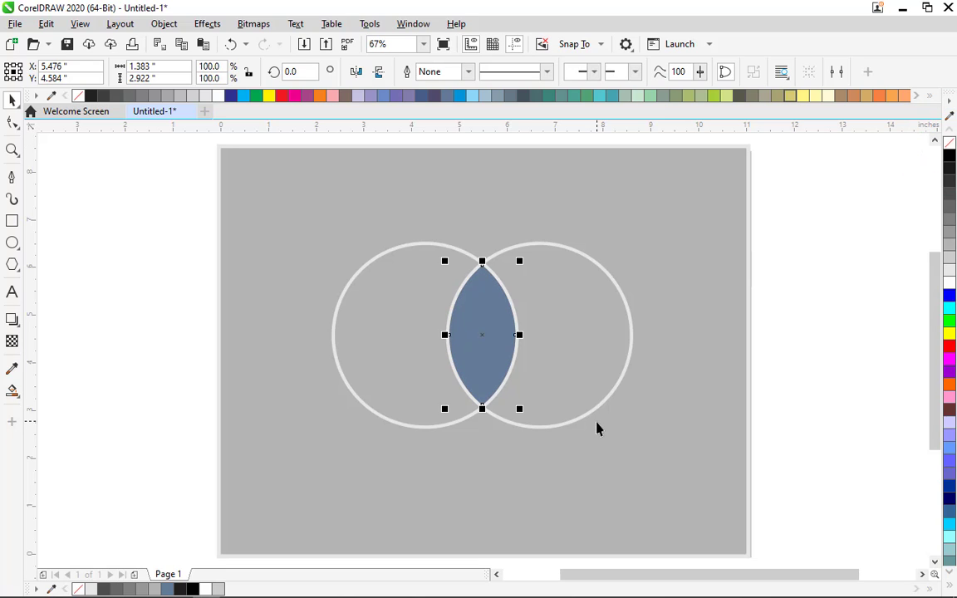
- Change the fill of the lens shape between the circles to black
click(587, 431)
key(F2)
drag(327, 217, 701, 493)
click(436, 320)
click(950, 155)
click(739, 540)
- Draw a straight vertical line about 4.05 in long through the middle of the black lens with the Pen tool
key(F4)
key(F2)
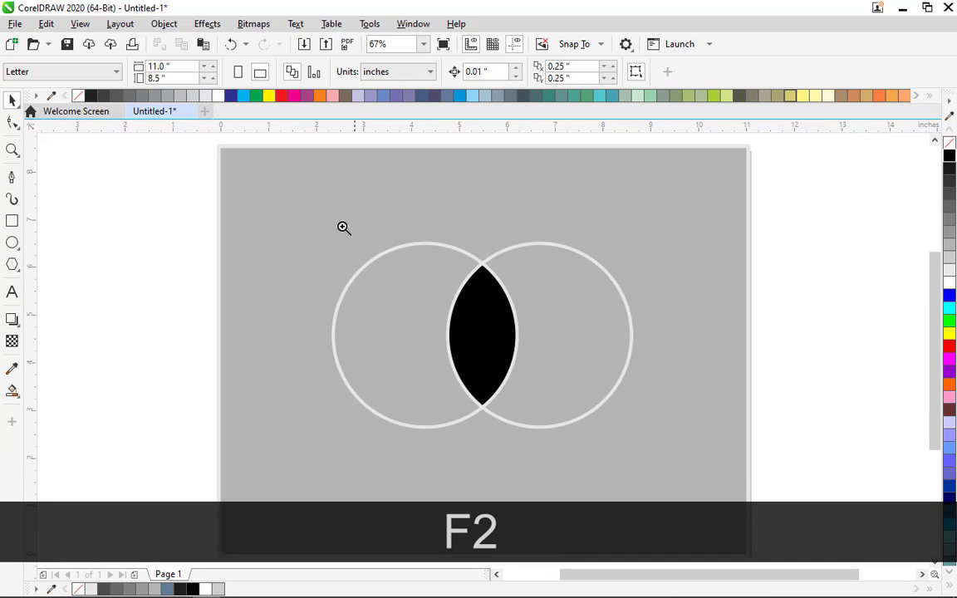
drag(360, 278, 678, 464)
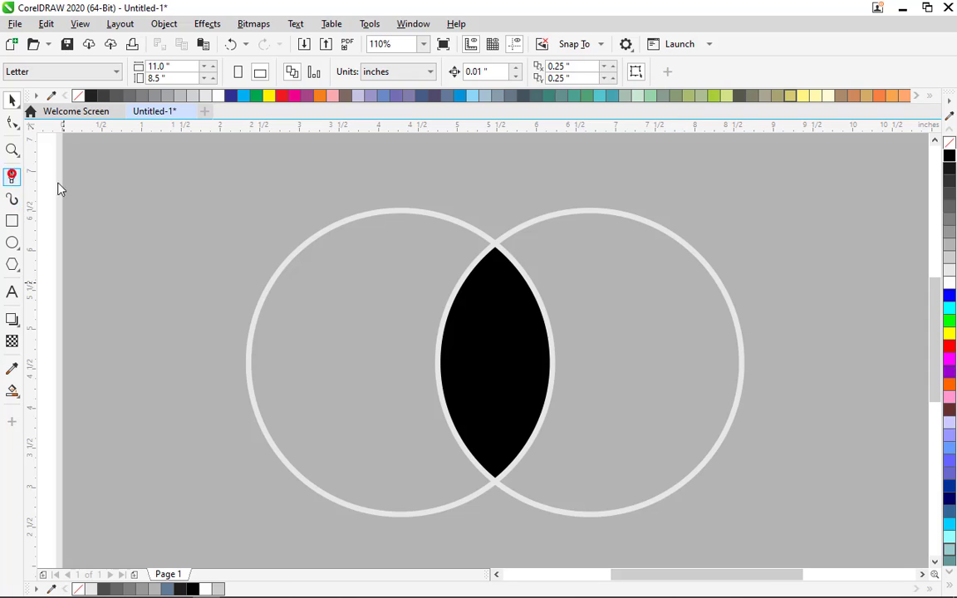
click(12, 177)
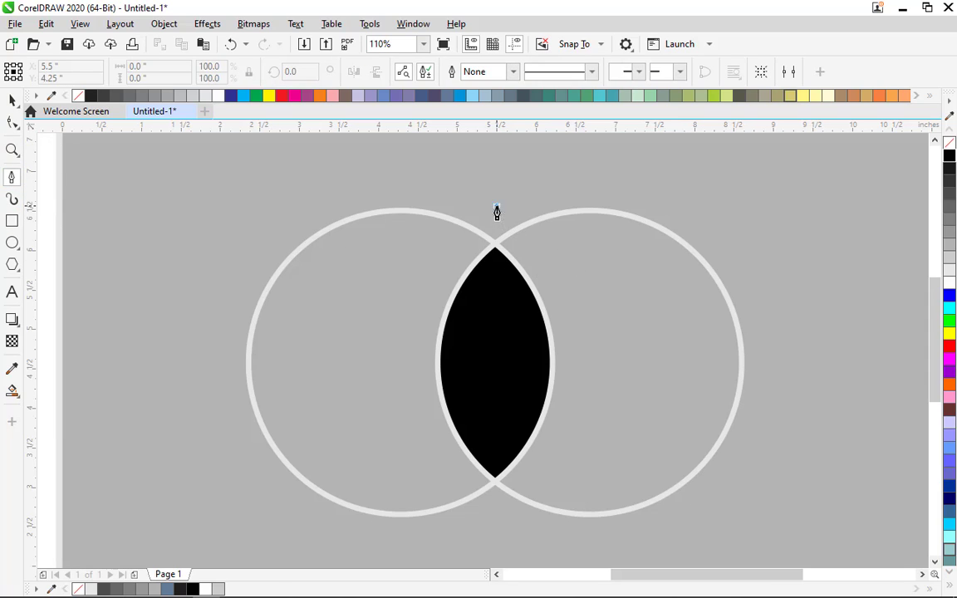
click(497, 206)
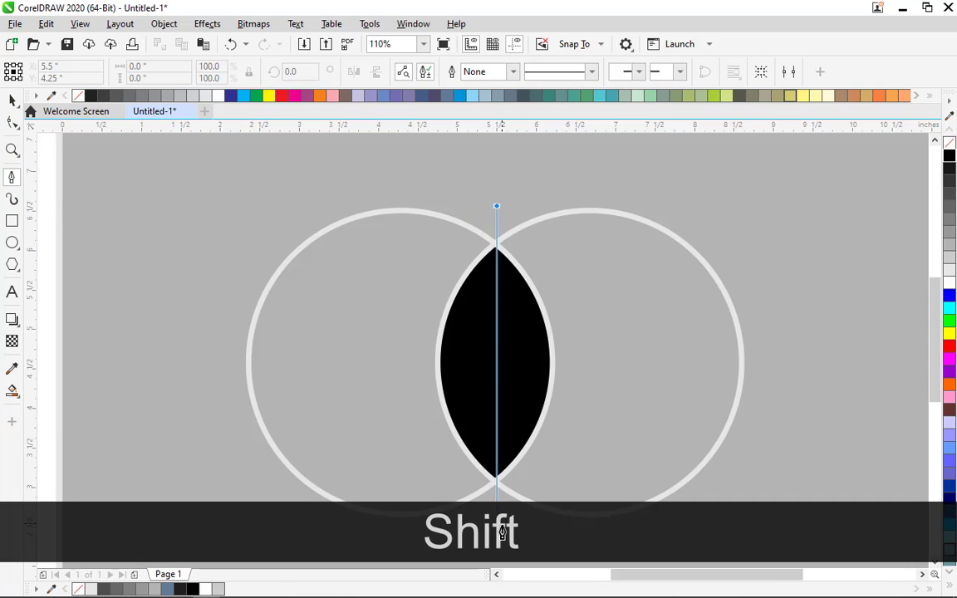
double_click(501, 528)
key(Escape)
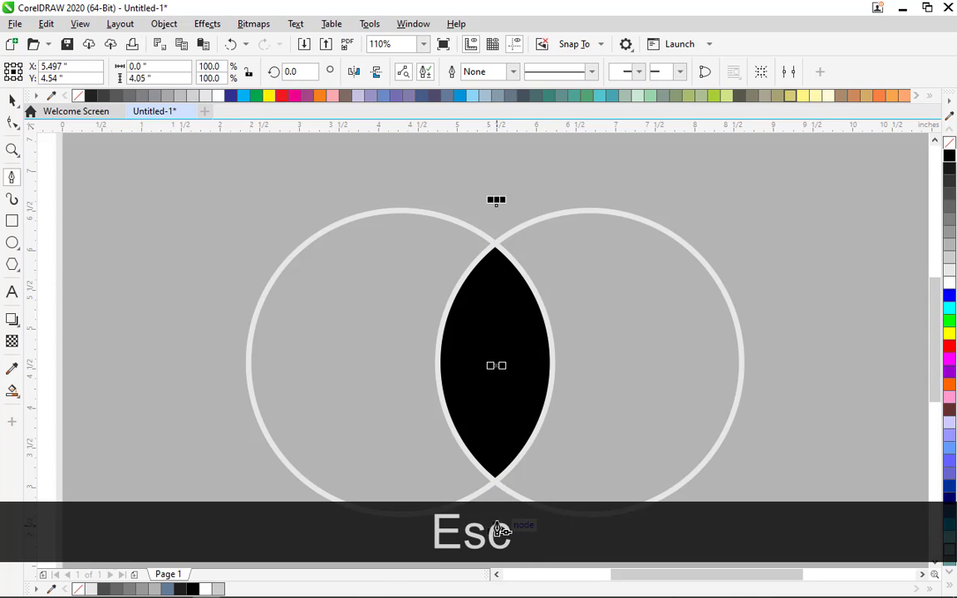
- Give the vertical line a 5 pt outline with rounded corners, placed behind the fill
click(11, 100)
key(F12)
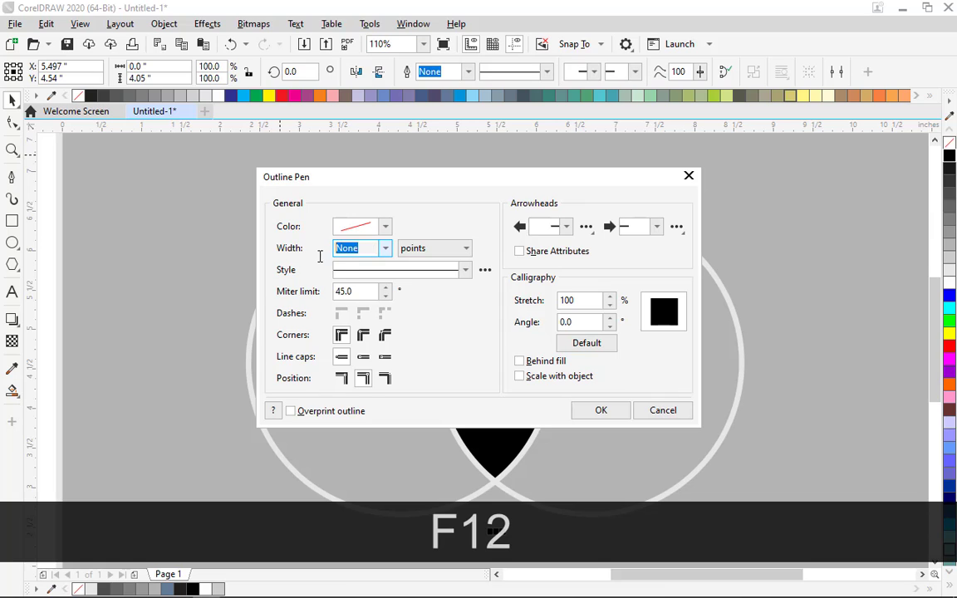
text(5)
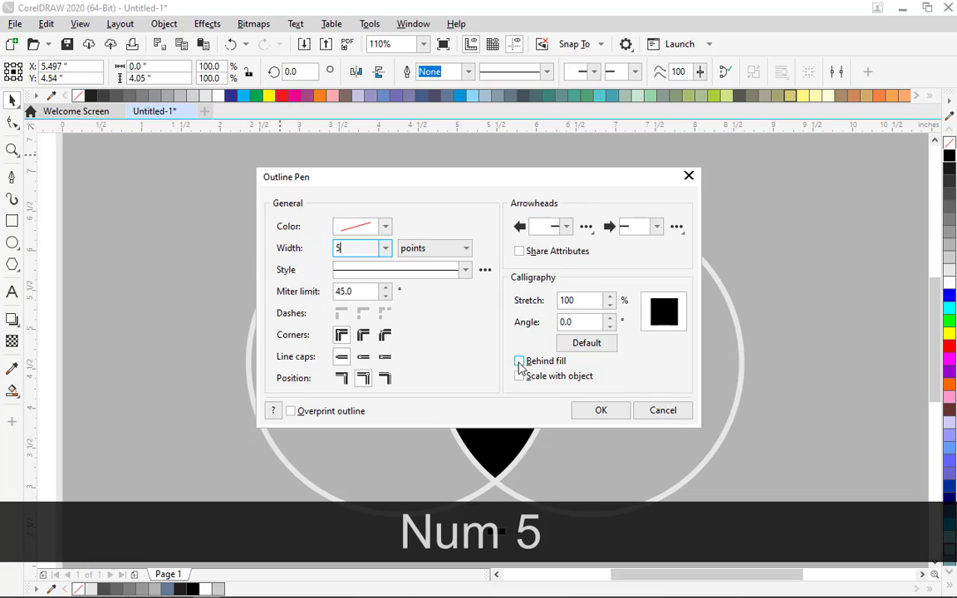
click(519, 361)
click(363, 335)
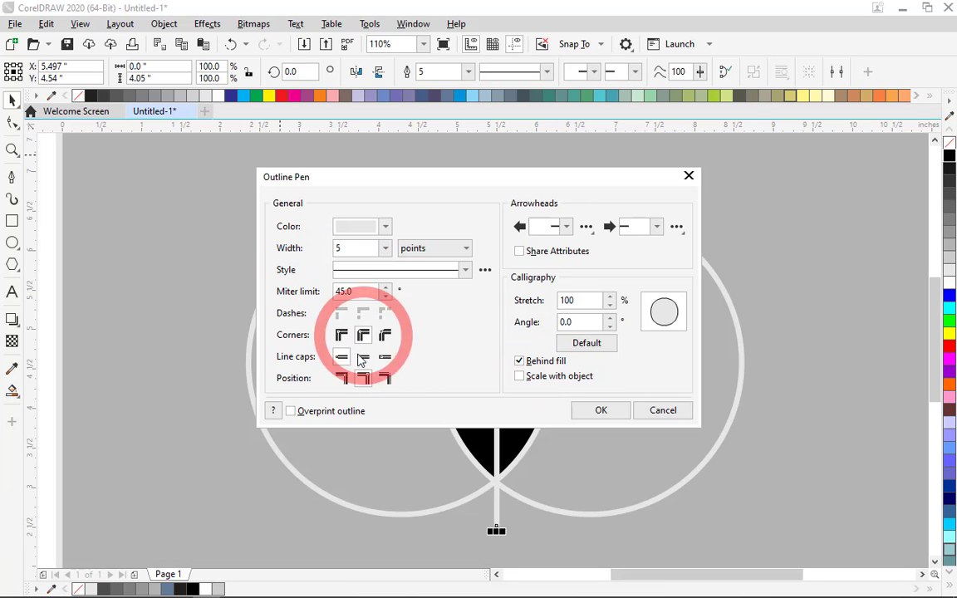
click(599, 411)
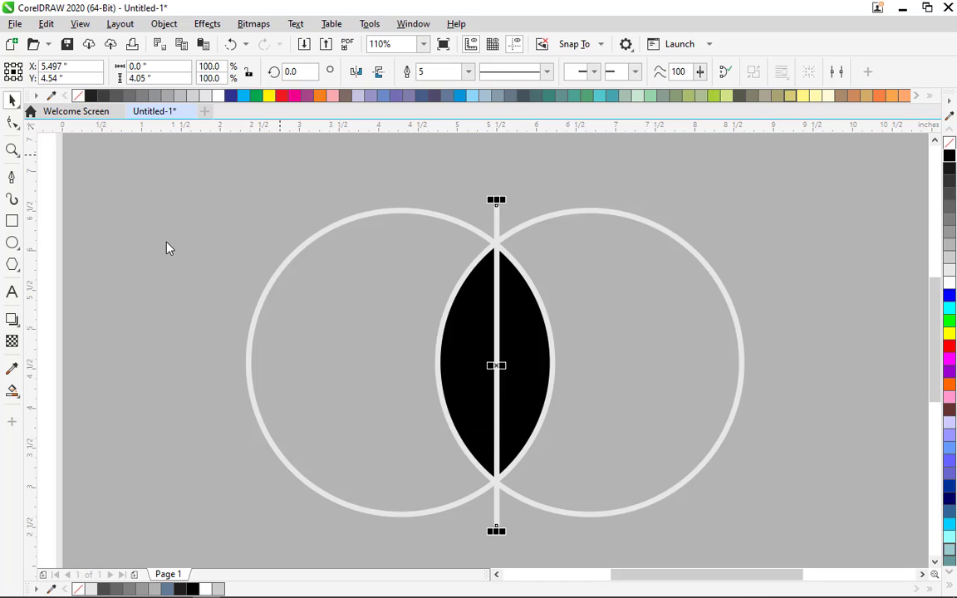
- Delete the vertical line running through the lens
click(521, 213)
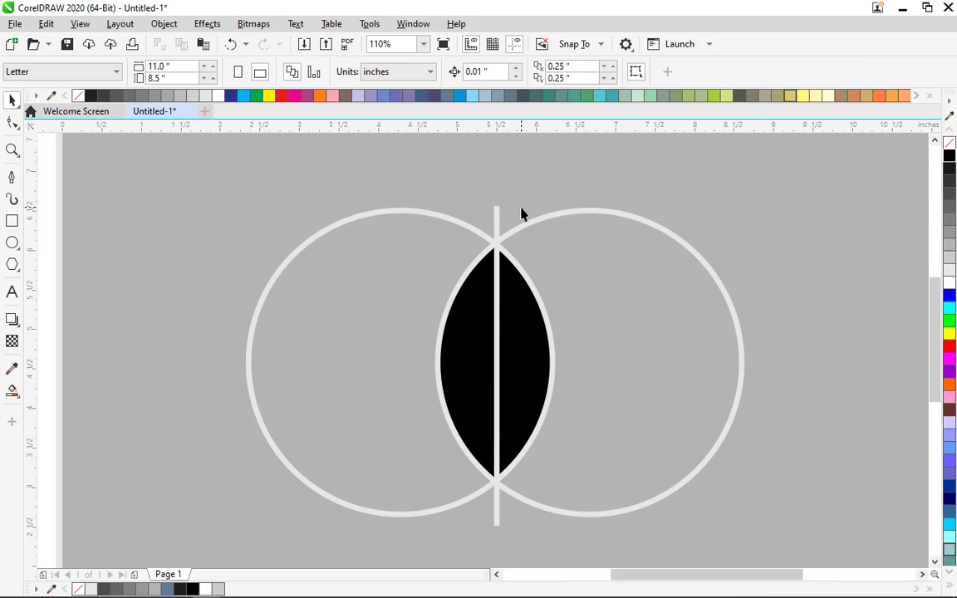
click(497, 335)
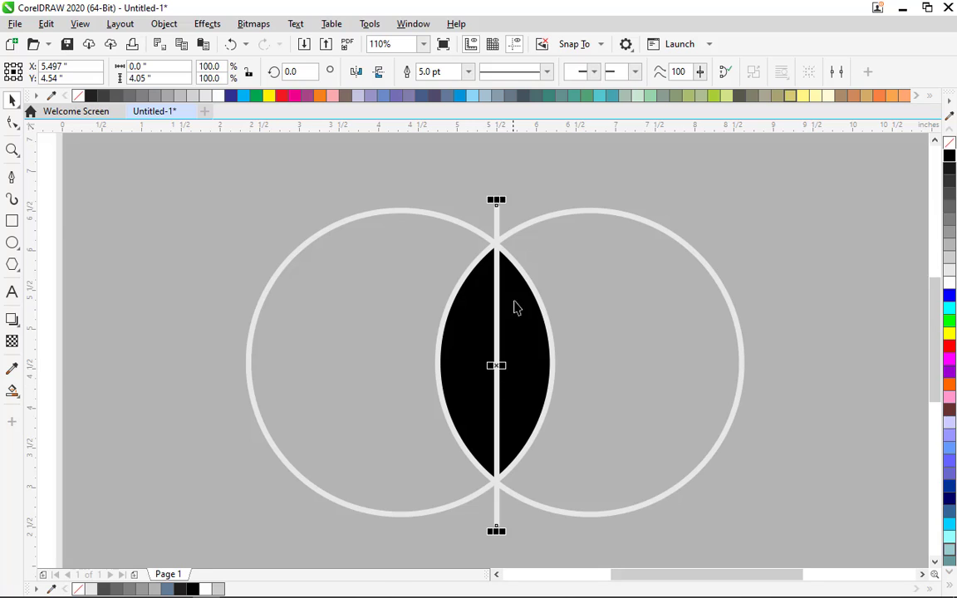
key(Delete)
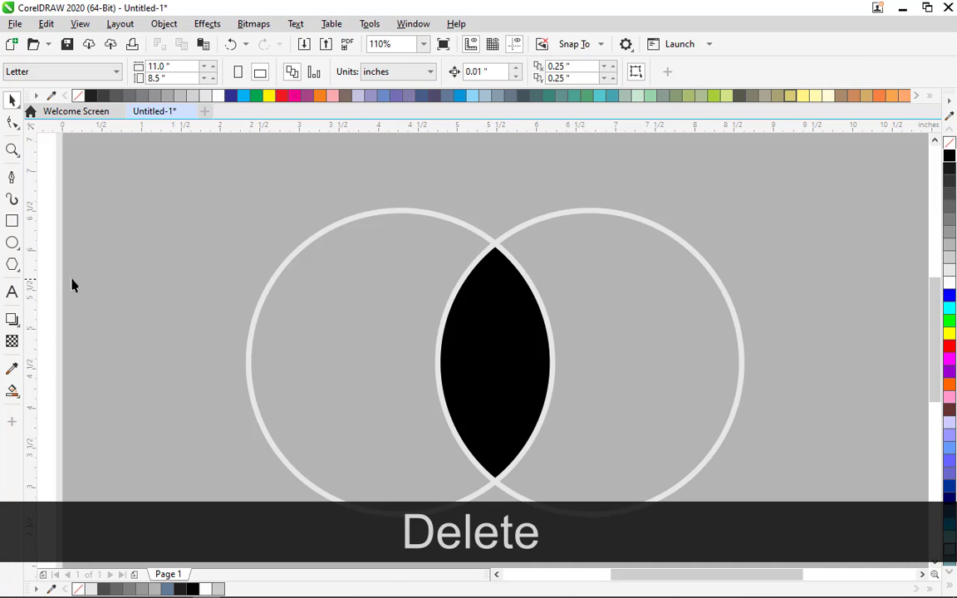
- Draw a very narrow, upright three-sided polygon about 0.041 in wide and 3.435 in tall beside the left circle
click(15, 270)
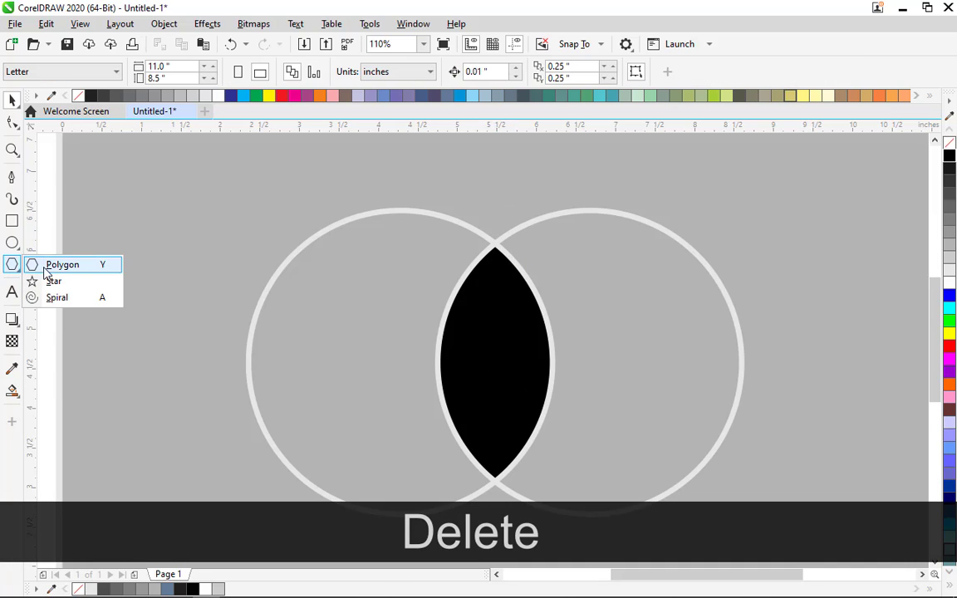
click(54, 262)
drag(188, 263, 194, 558)
click(11, 100)
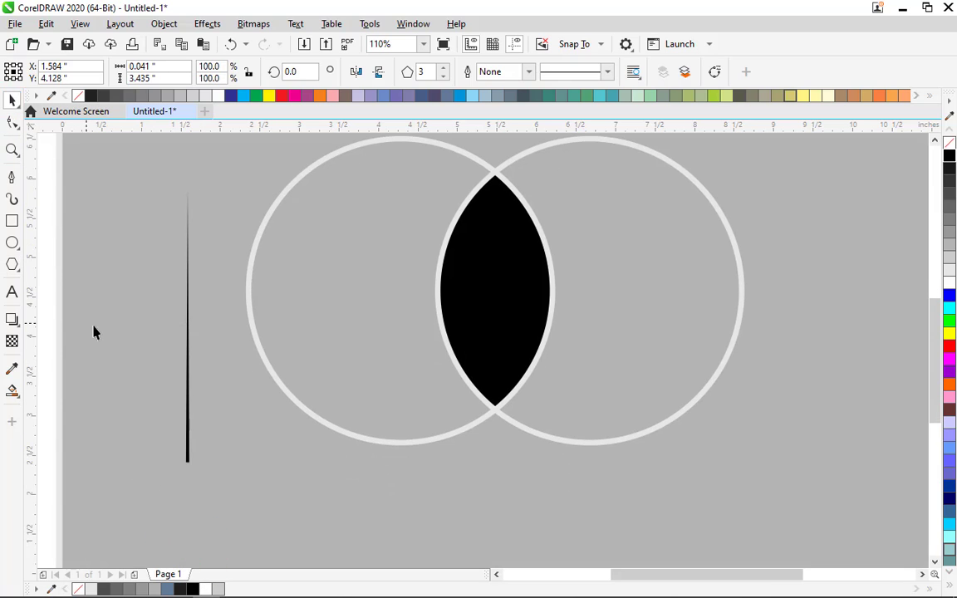
- Widen the thin triangle symmetrically about its centre to about 0.18 in
click(175, 420)
click(188, 434)
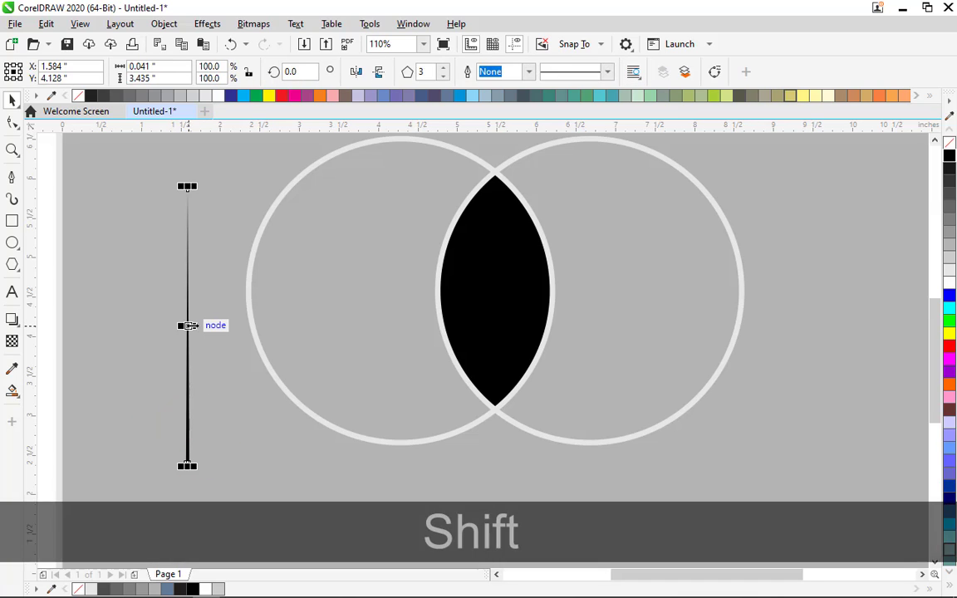
drag(187, 325, 207, 352)
click(222, 391)
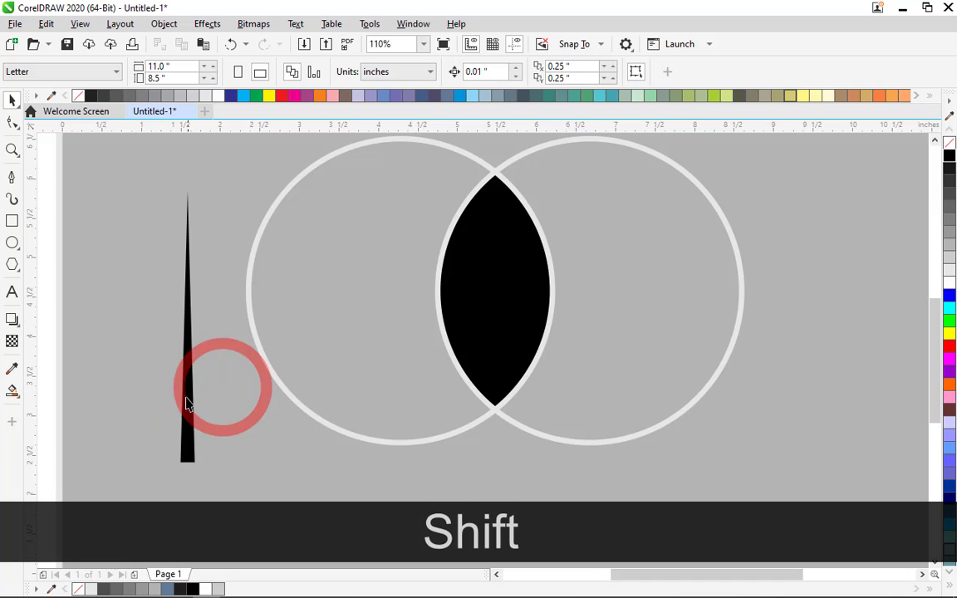
- Align the thin triangle's centre with the black lens both horizontally and vertically
drag(180, 400, 282, 449)
shift+click(487, 374)
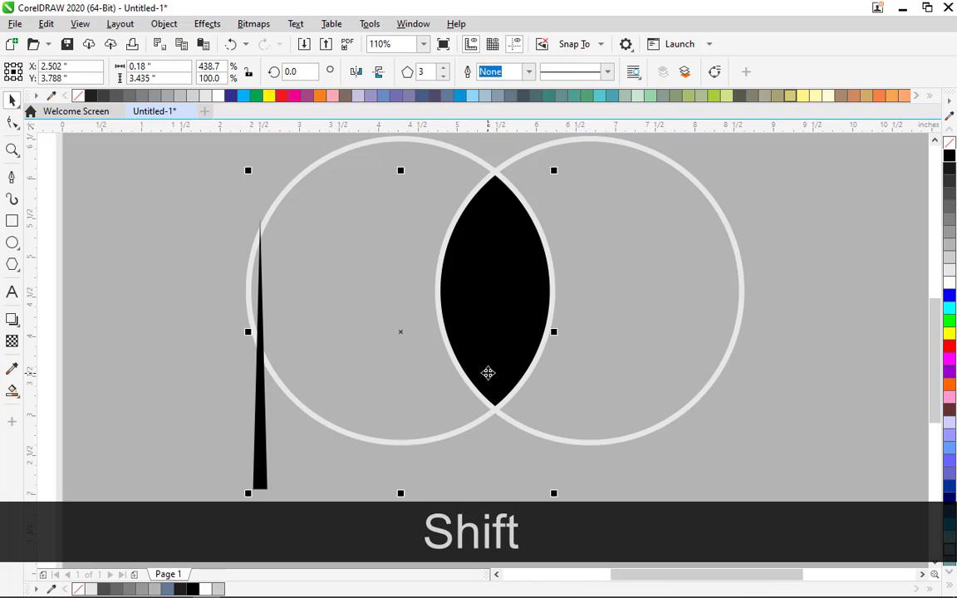
key(e)
key(c)
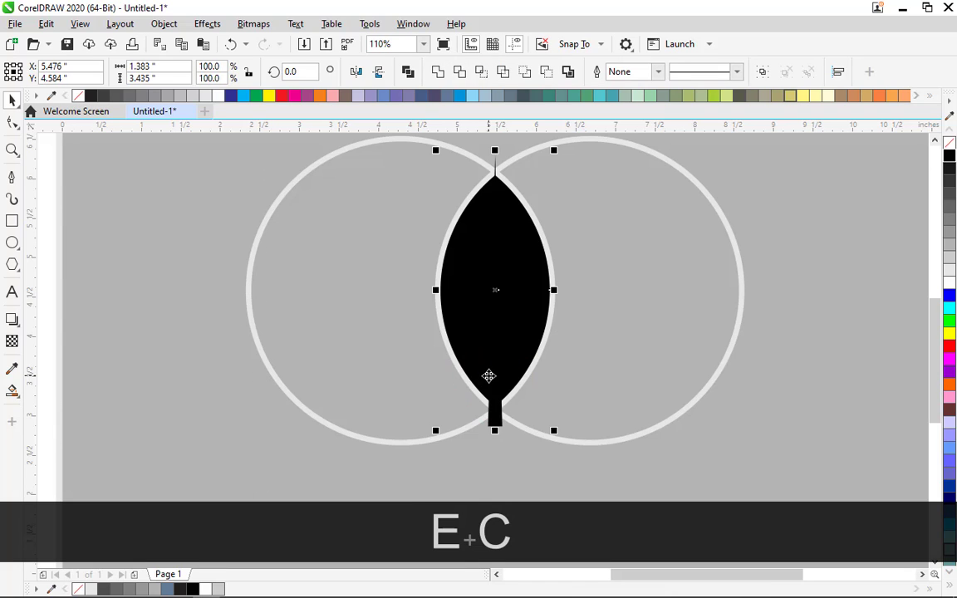
- Fill the thin triangle over the lens with white
click(495, 437)
click(496, 419)
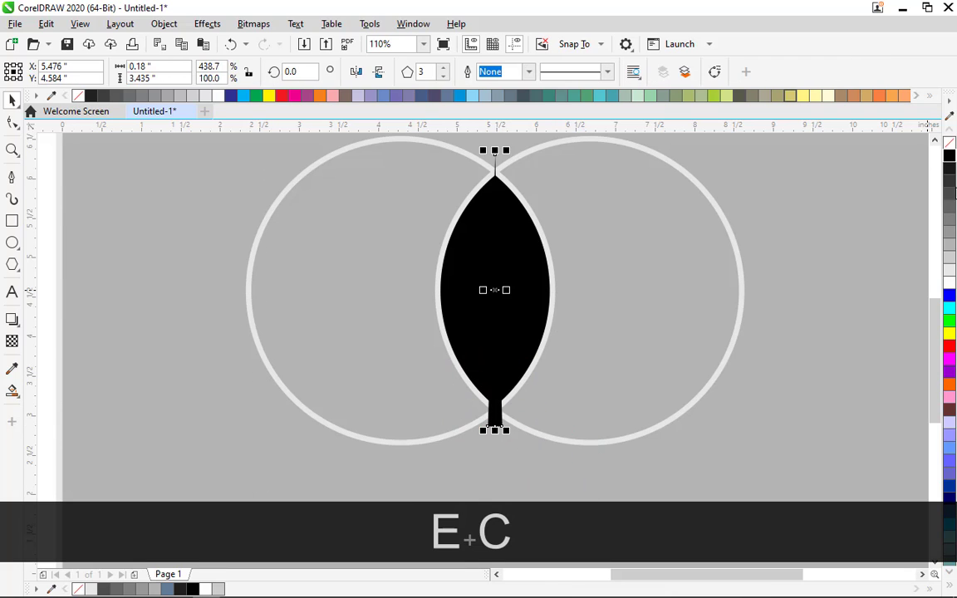
click(949, 281)
click(823, 359)
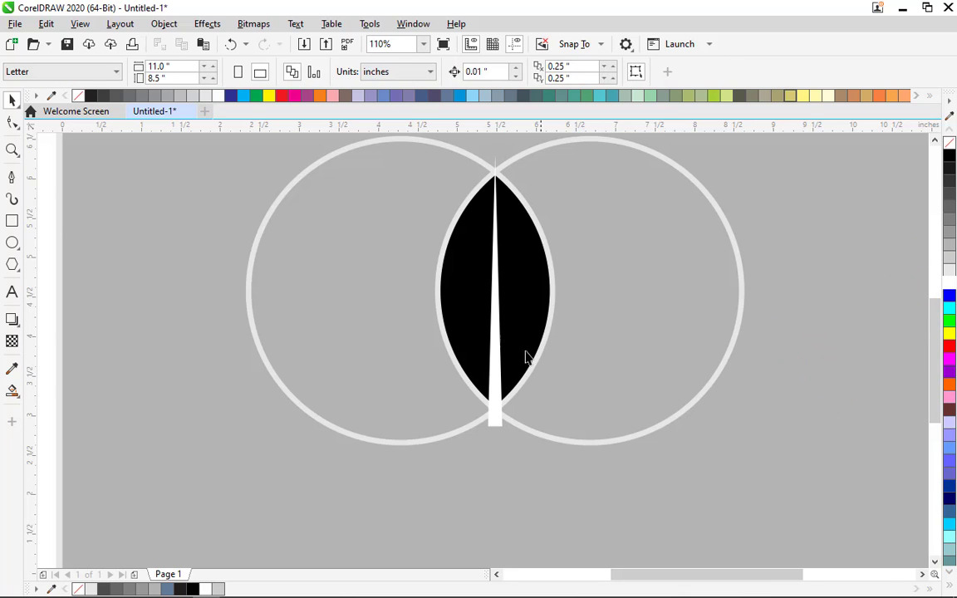
- Narrow the white triangle symmetrically about its centre to about 0.09 in
click(499, 356)
key(F2)
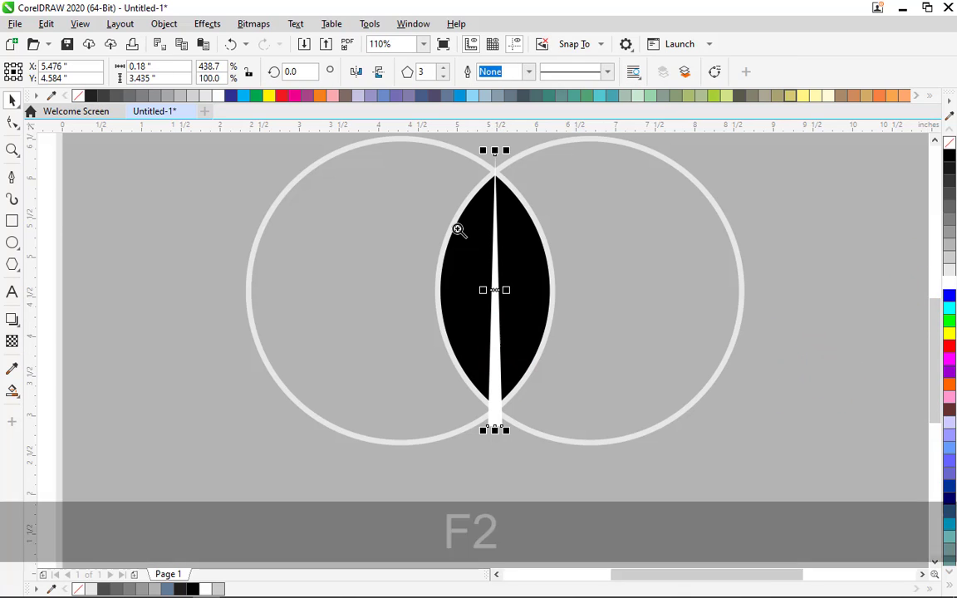
drag(447, 219, 507, 300)
key(shift)
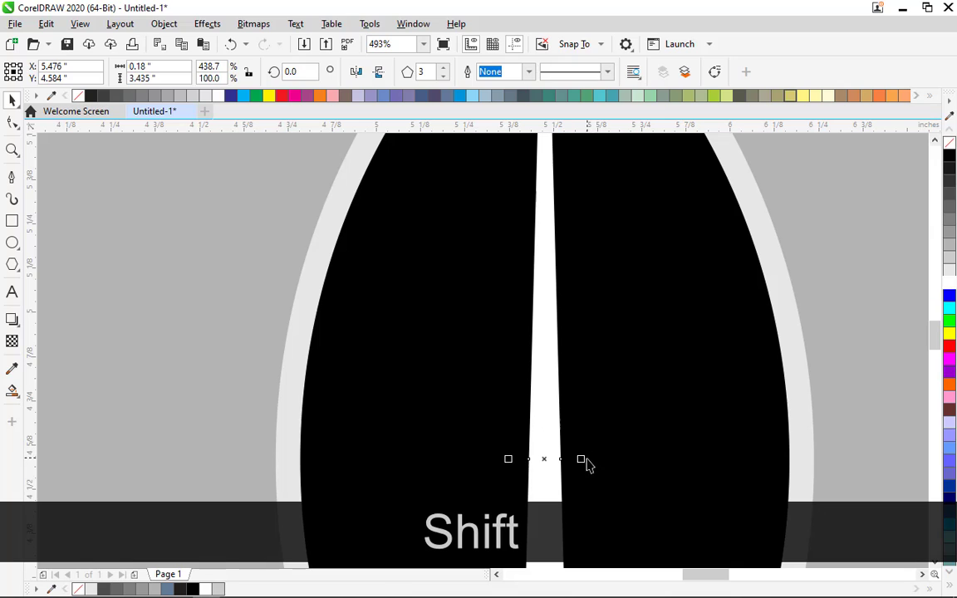
mouse_move(585, 460)
mouse_down()
mouse_move(560, 456)
mouse_move(576, 459)
mouse_up()
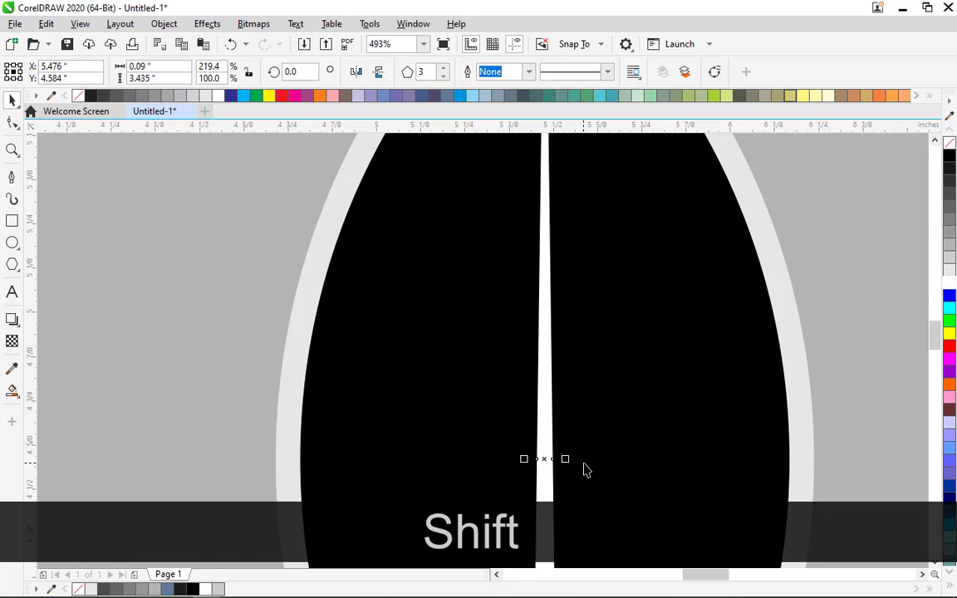
key(F4)
key(F2)
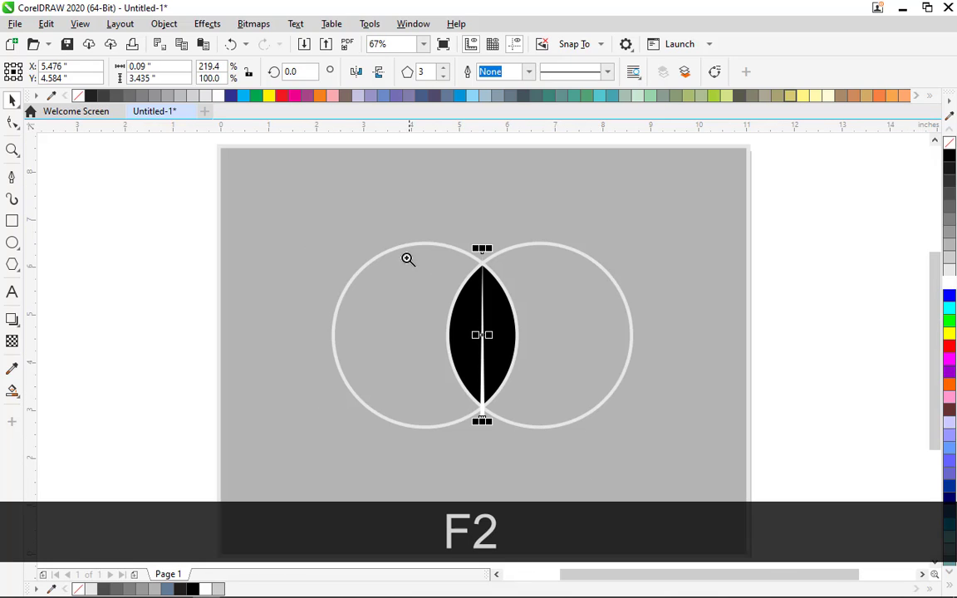
drag(381, 203, 540, 424)
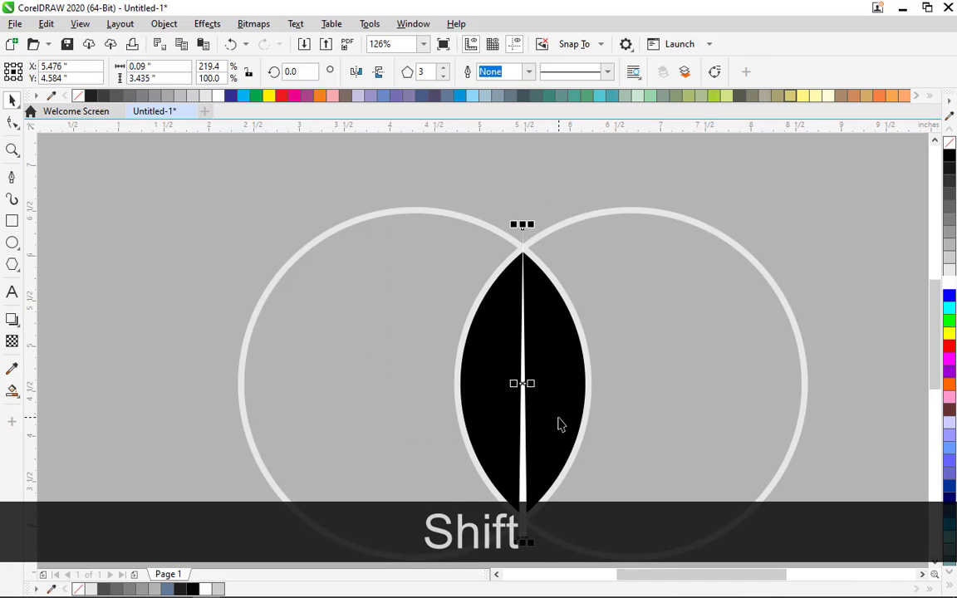
- Align the white triangle's centre horizontally with the black lens, leaving nothing selected
shift+click(560, 417)
key(shift+c)
click(416, 289)
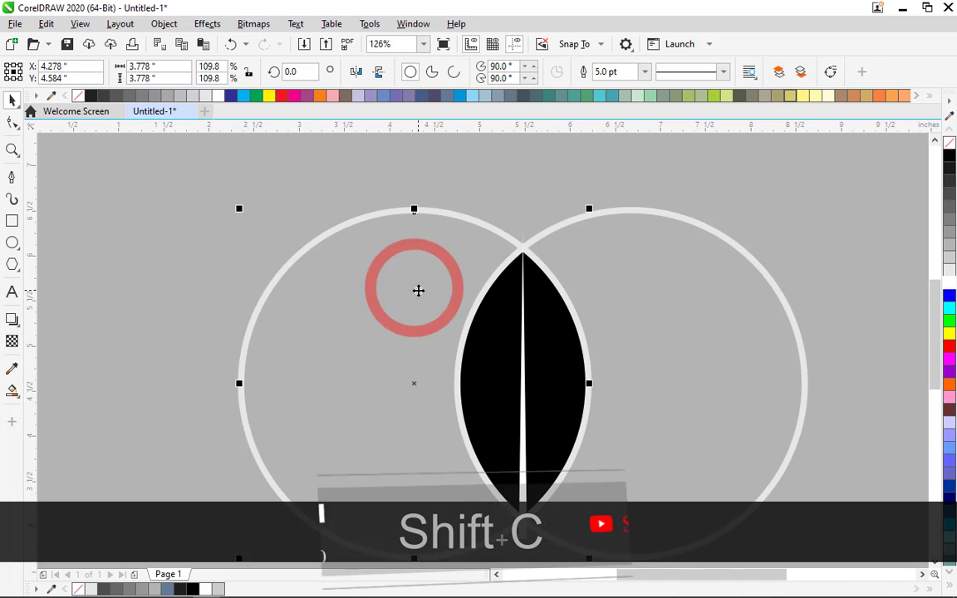
key(F4)
click(455, 437)
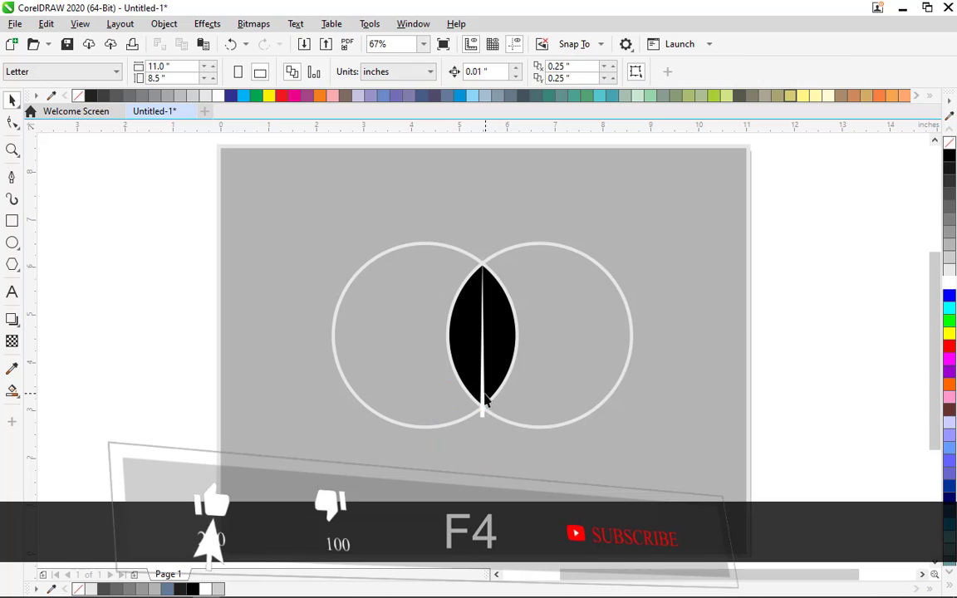
- Place a horizontal guideline along the outer bottom edge of the circles' outlines, at about 2.624 in
drag(498, 124, 457, 459)
key(F2)
click(454, 448)
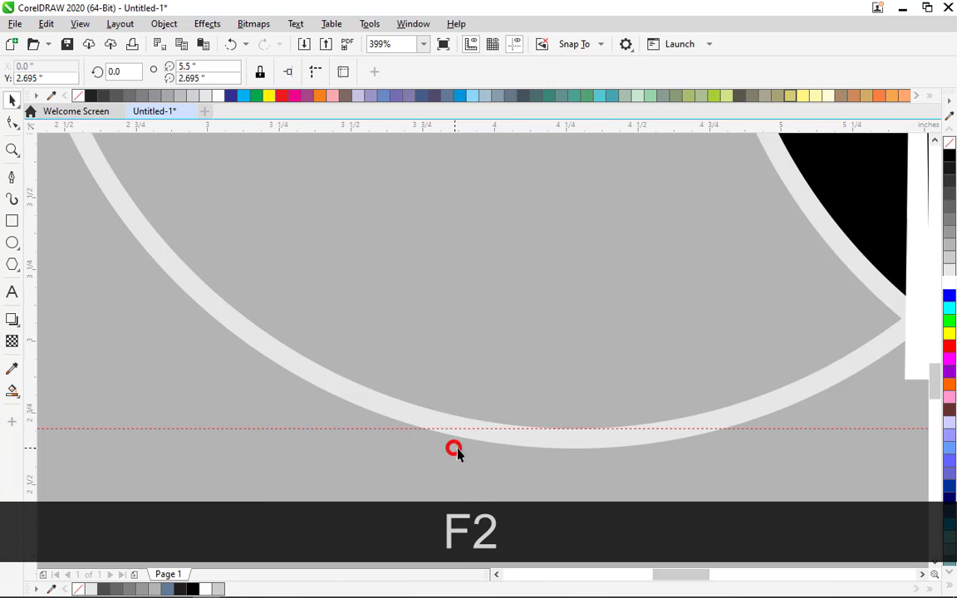
drag(734, 427, 579, 449)
key(F4)
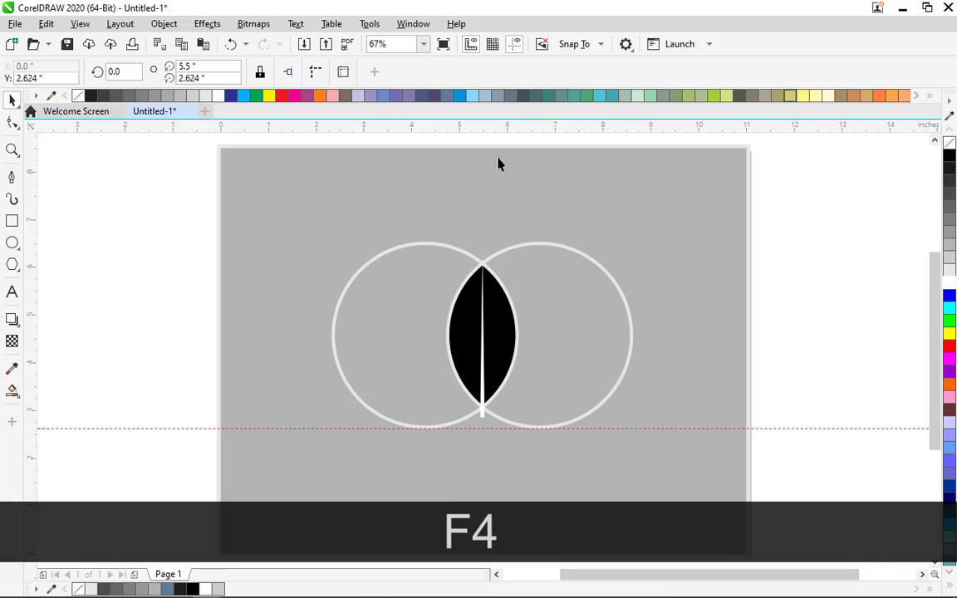
- Place a second horizontal guideline along the outer top edge of the circles' outlines, at about 6.54 in
drag(503, 134, 429, 244)
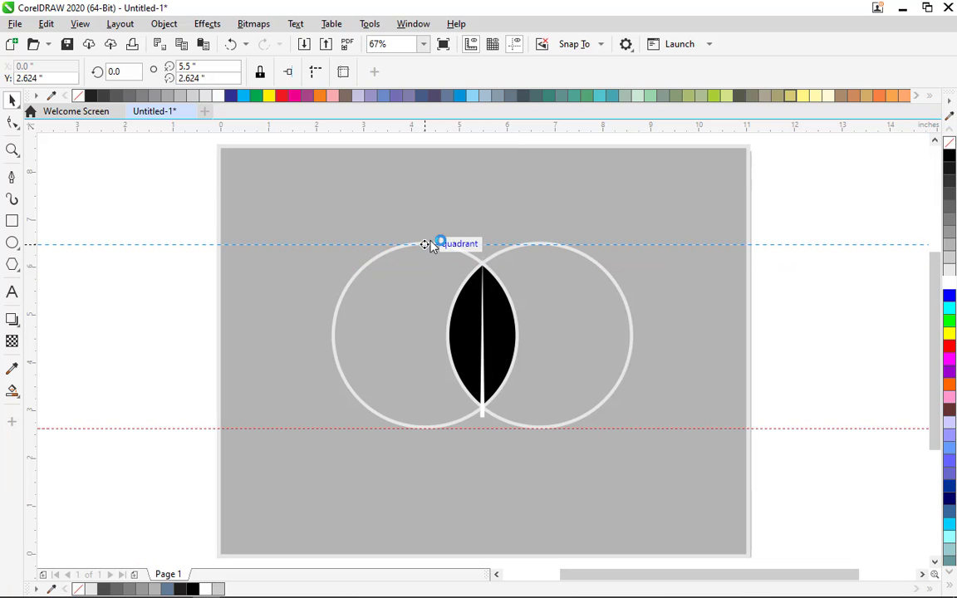
key(F2)
drag(359, 190, 511, 297)
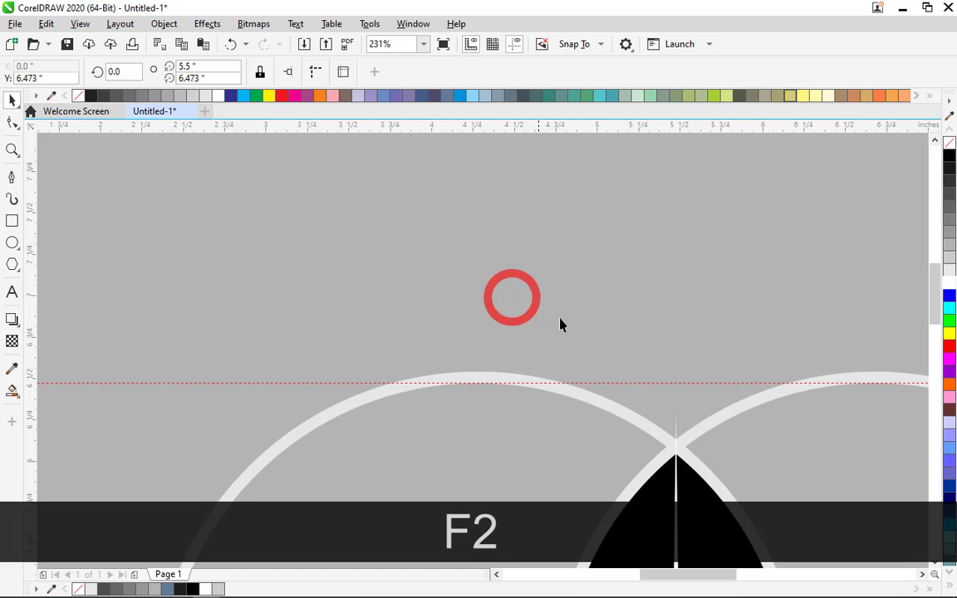
drag(625, 380, 471, 376)
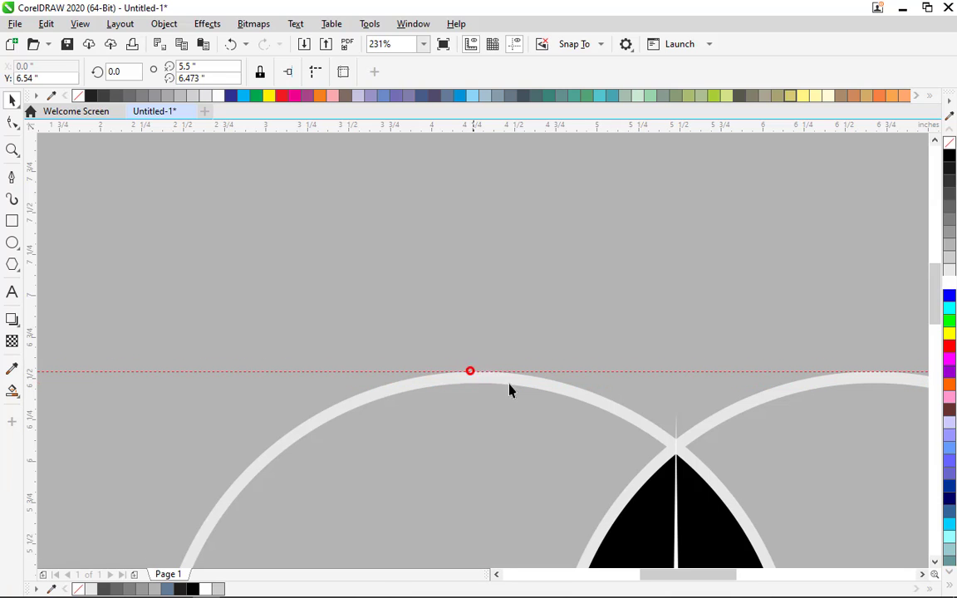
key(F4)
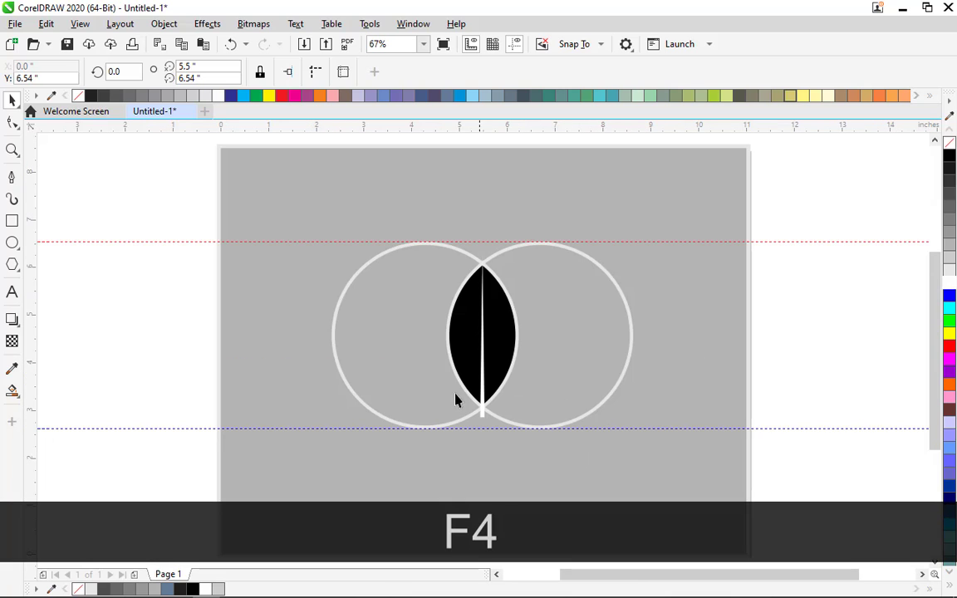
- Move the white triangle down and align its base with the bottom of the right circle
key(F2)
drag(601, 459, 581, 497)
click(576, 462)
key(shift)
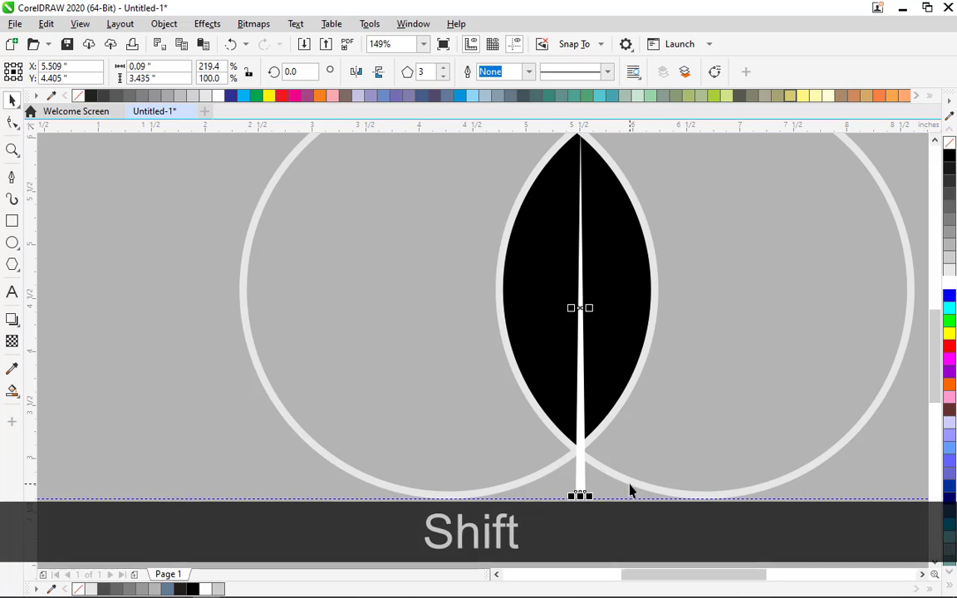
shift+click(630, 483)
key(b)
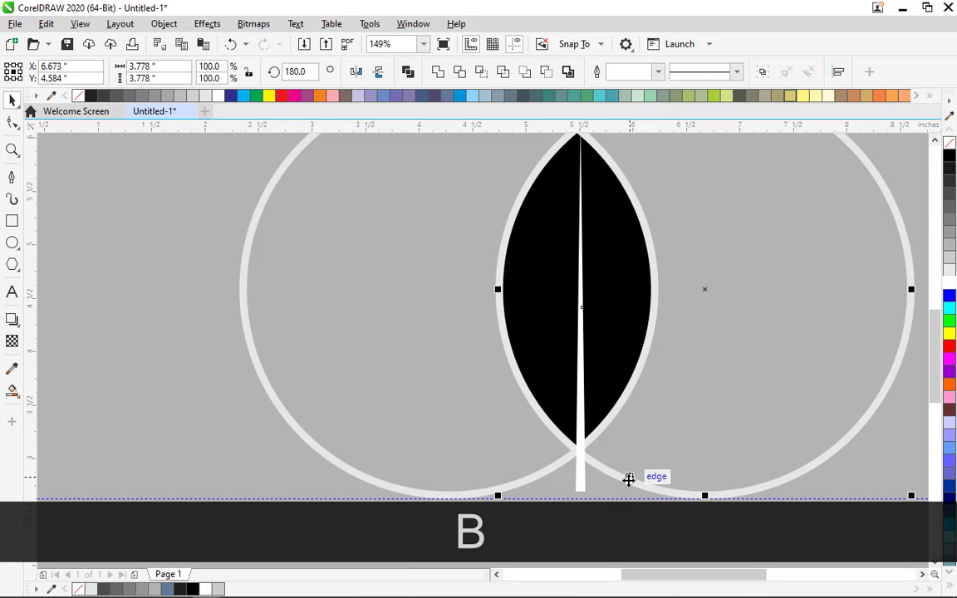
click(250, 397)
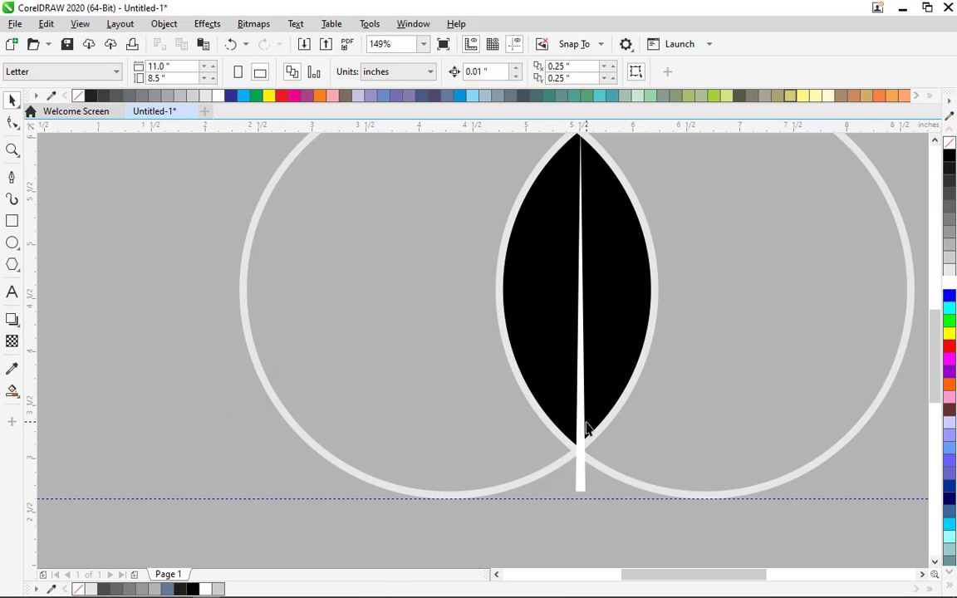
click(584, 430)
shift+click(653, 453)
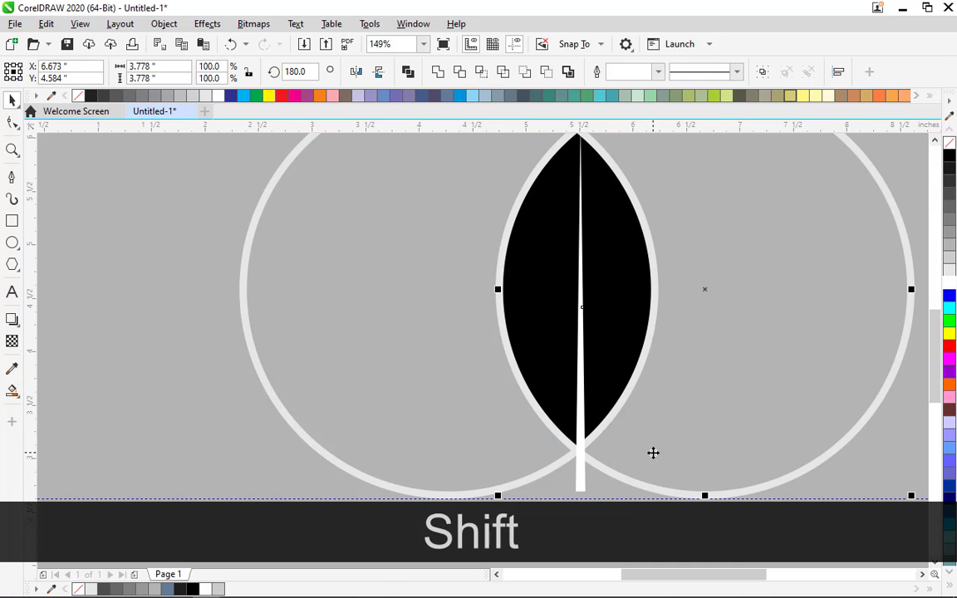
key(b)
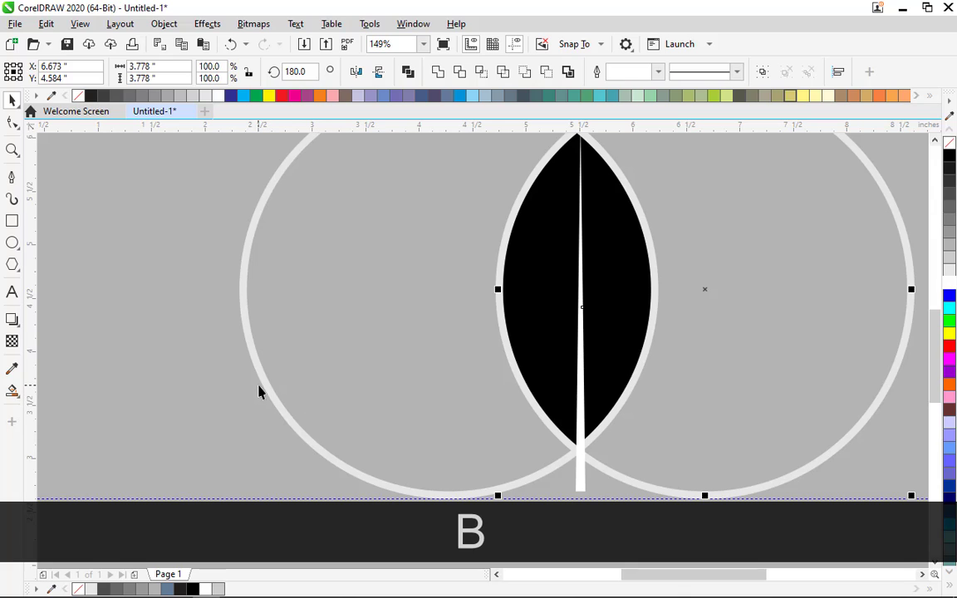
key(F4)
click(225, 381)
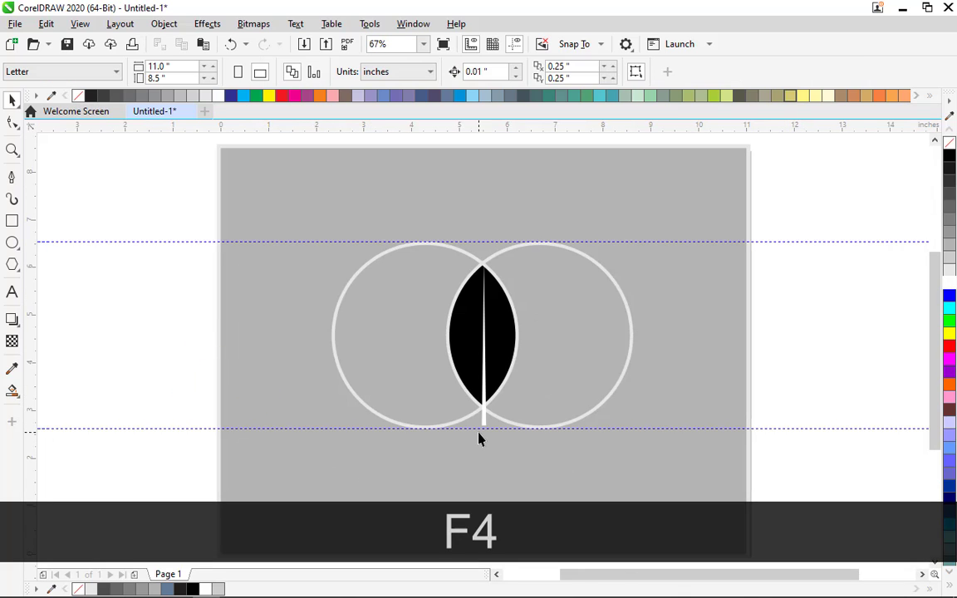
- Centre the white triangle horizontally on the black lens
key(F2)
drag(389, 302, 521, 430)
click(545, 462)
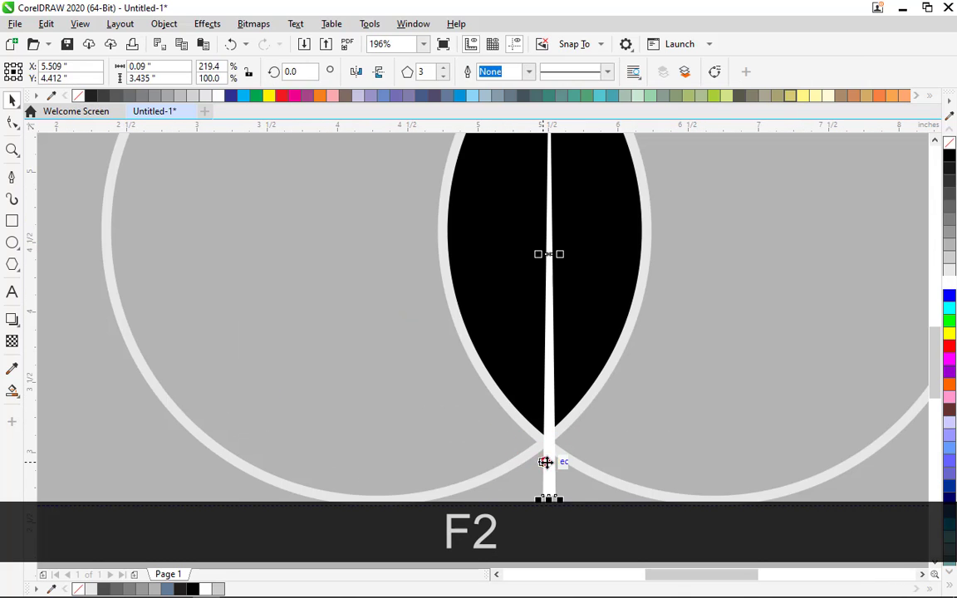
shift+click(512, 399)
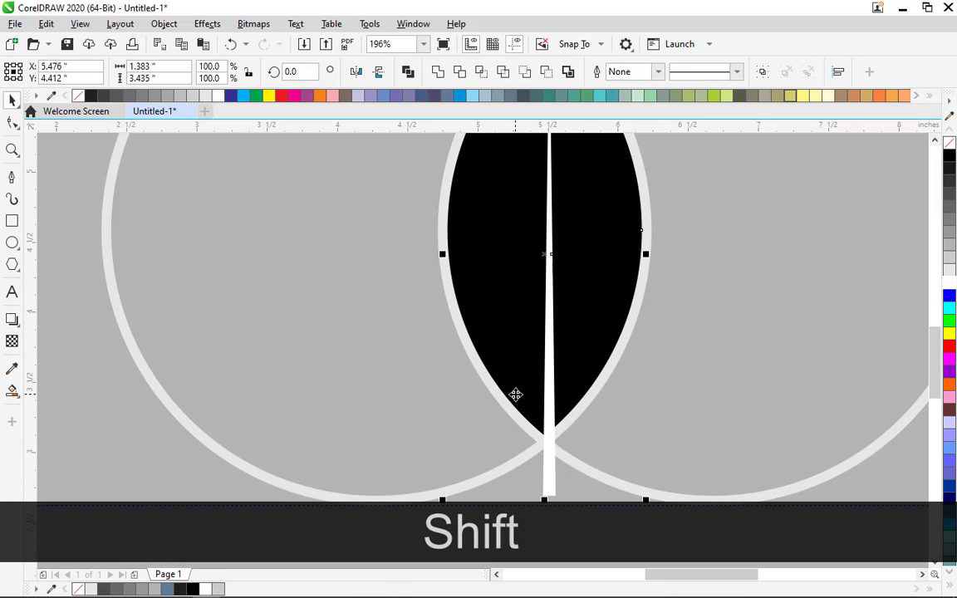
key(c)
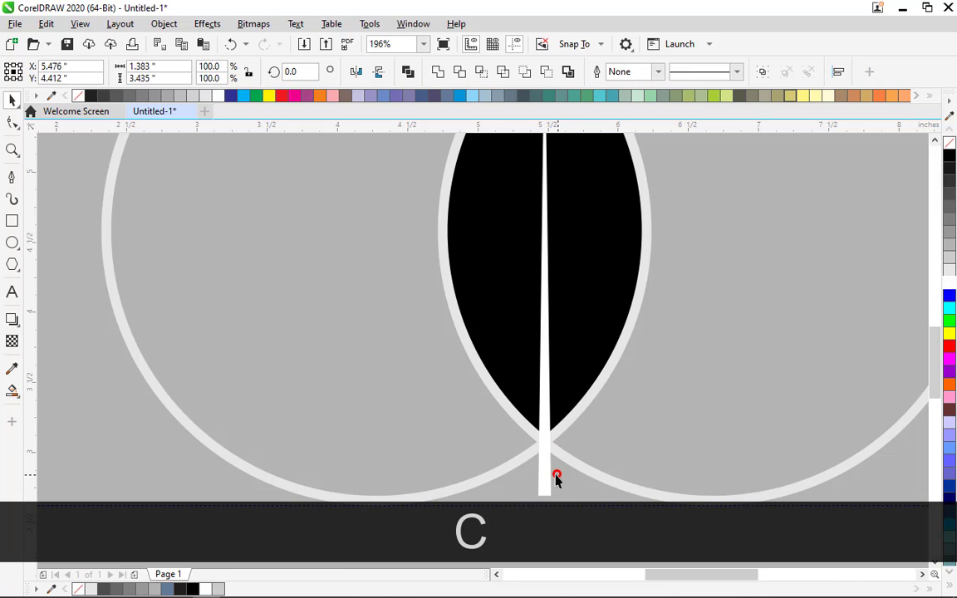
- Nudge the white triangle down by 0.07 in so its base rests on the lower guideline
click(550, 473)
key(Down)
key(Down)
key(Down)
key(Down)
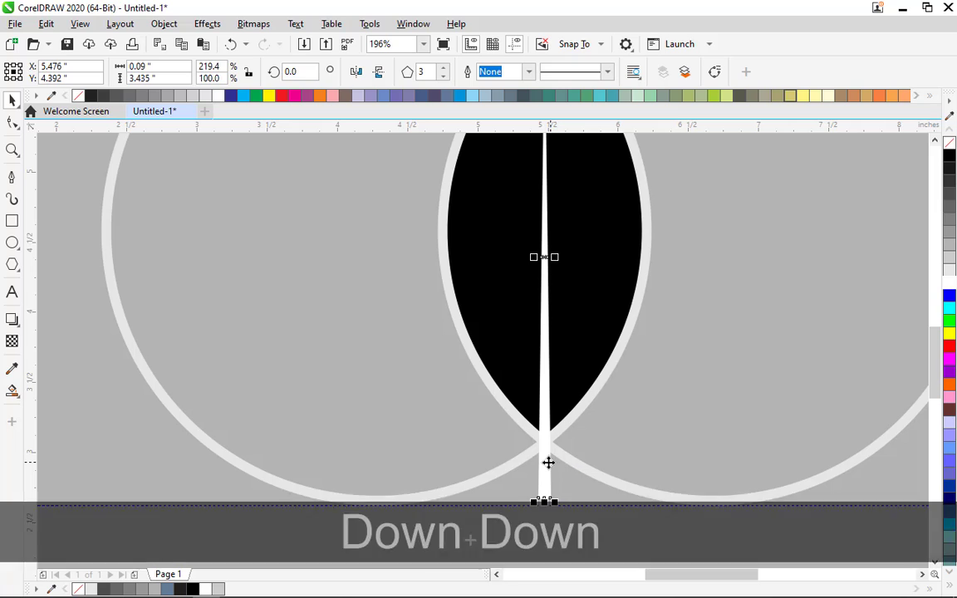
key(F4)
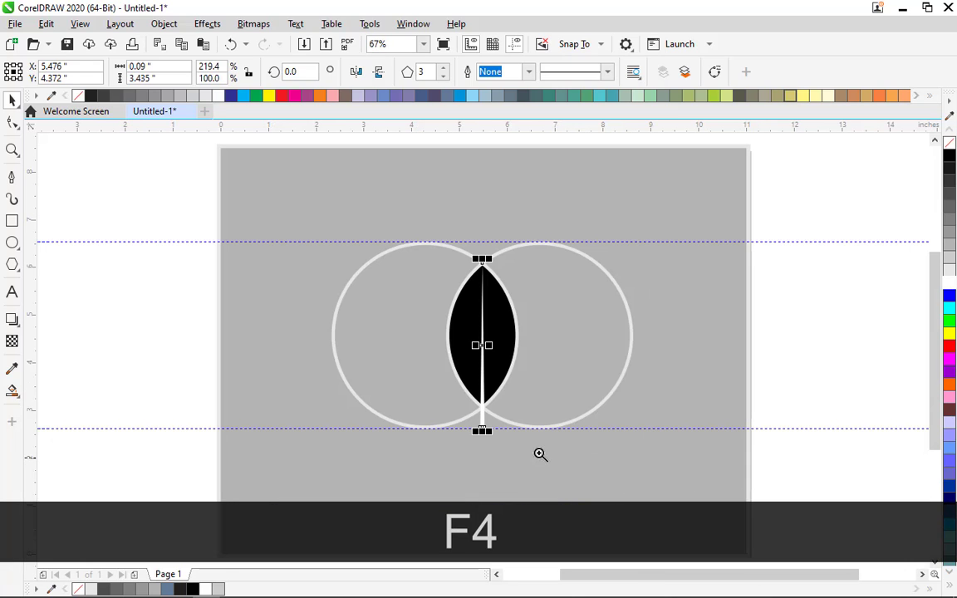
key(F2)
drag(503, 441, 503, 442)
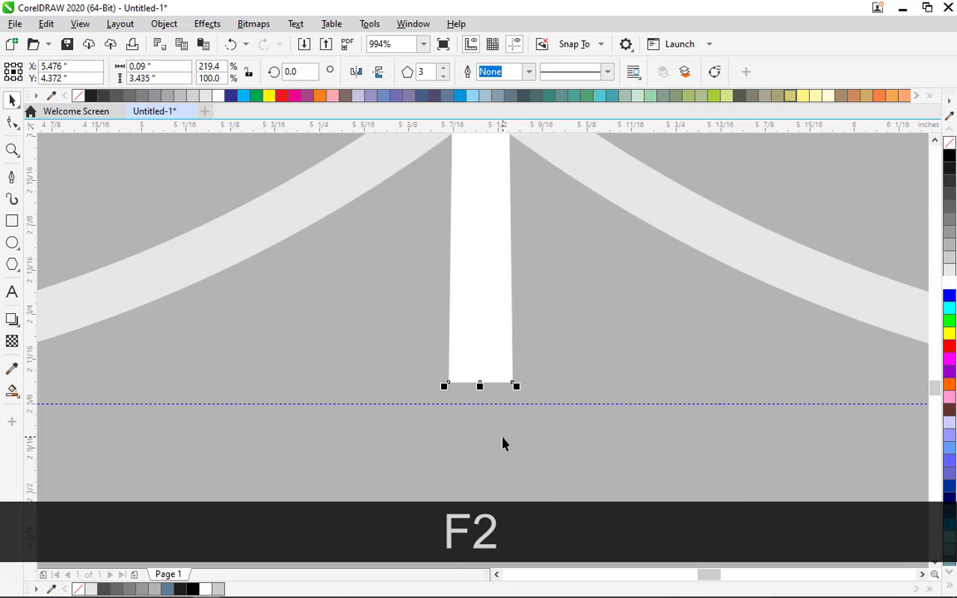
key(Down)
key(Down)
key(Down)
key(F4)
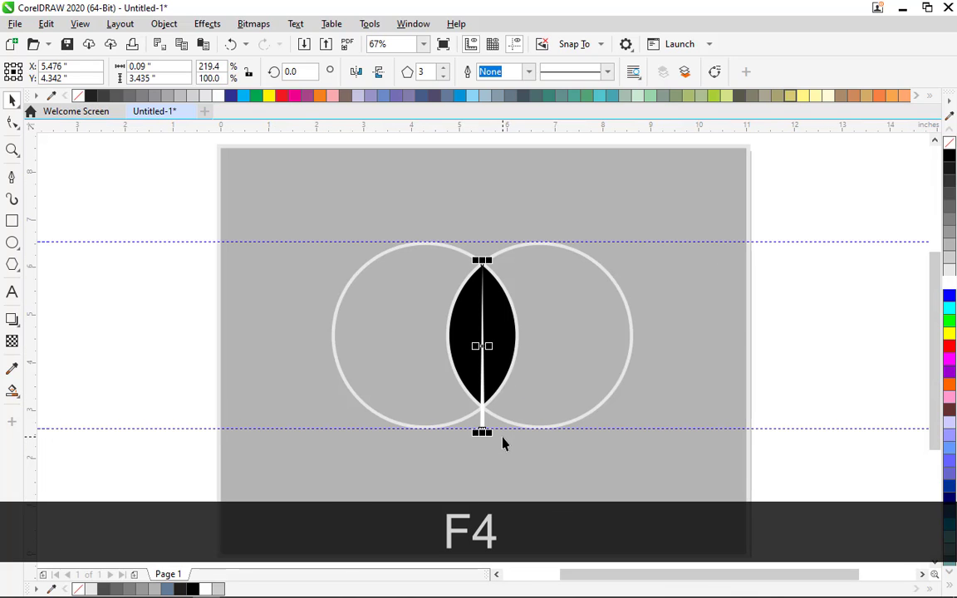
- Scale the white triangle down proportionally from its base to about 3.08 in high and centre it horizontally on the lens
key(F2)
drag(406, 235, 563, 361)
drag(489, 236, 515, 309)
shift+click(537, 417)
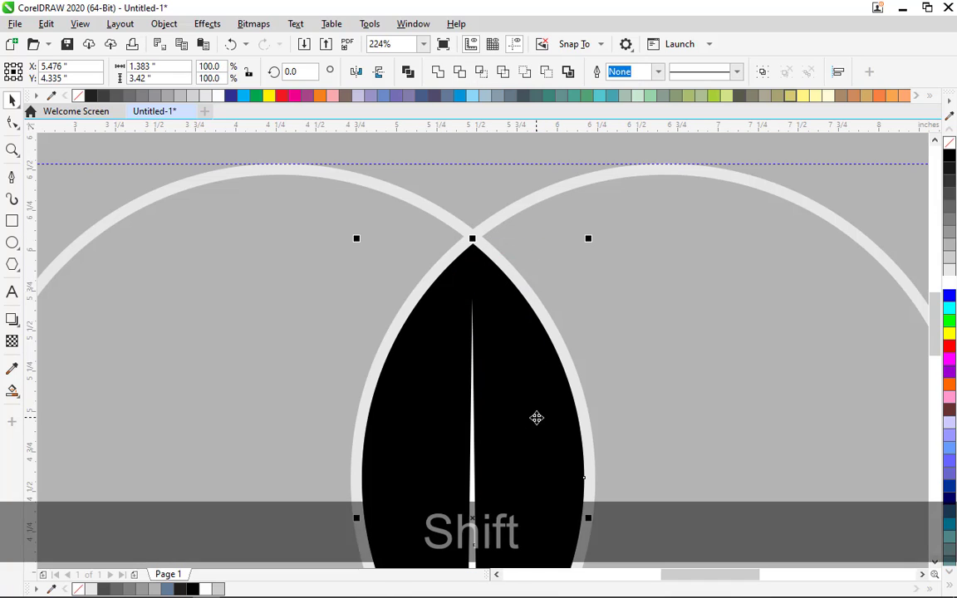
key(shift+c)
key(F4)
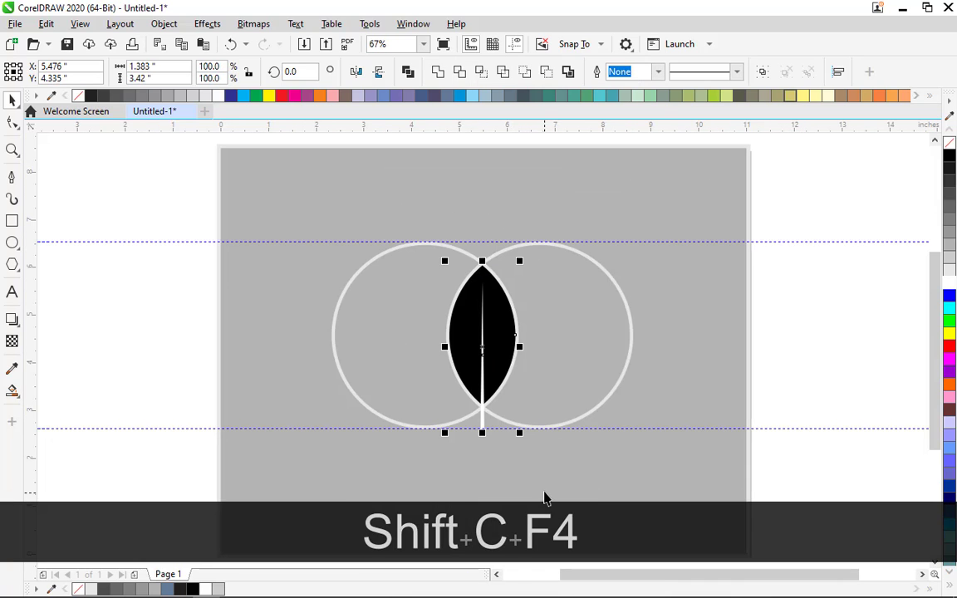
click(534, 472)
- Duplicate the white triangle about 0.25 in to the left at the same height
key(F2)
drag(421, 272, 538, 457)
click(496, 405)
drag(495, 398, 466, 392)
- Shrink the triangle copy about its centre to about 0.02 in wide and 0.8 in high
key(shift)
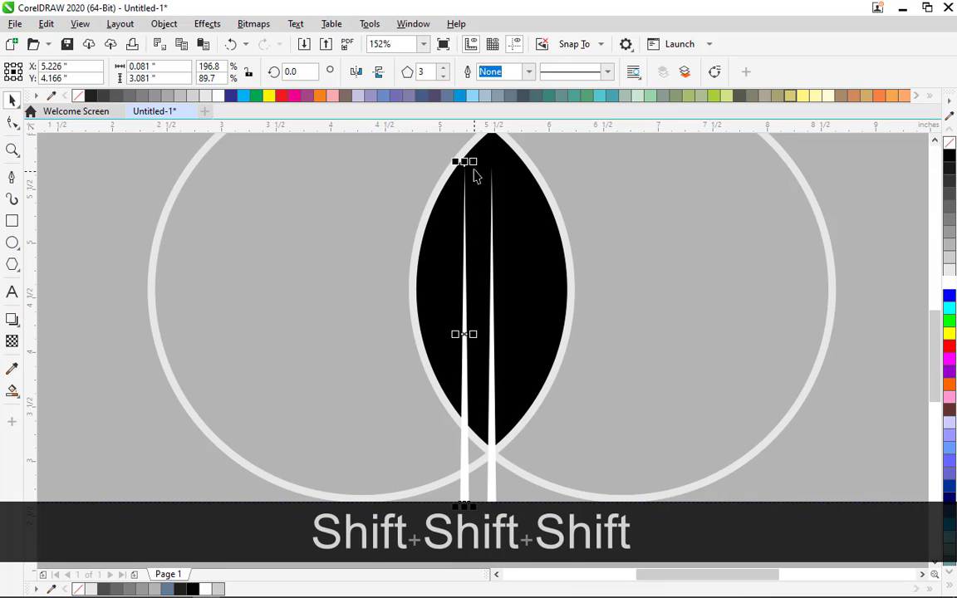
drag(474, 161, 515, 389)
key(shift)
key(shift)
key(F2)
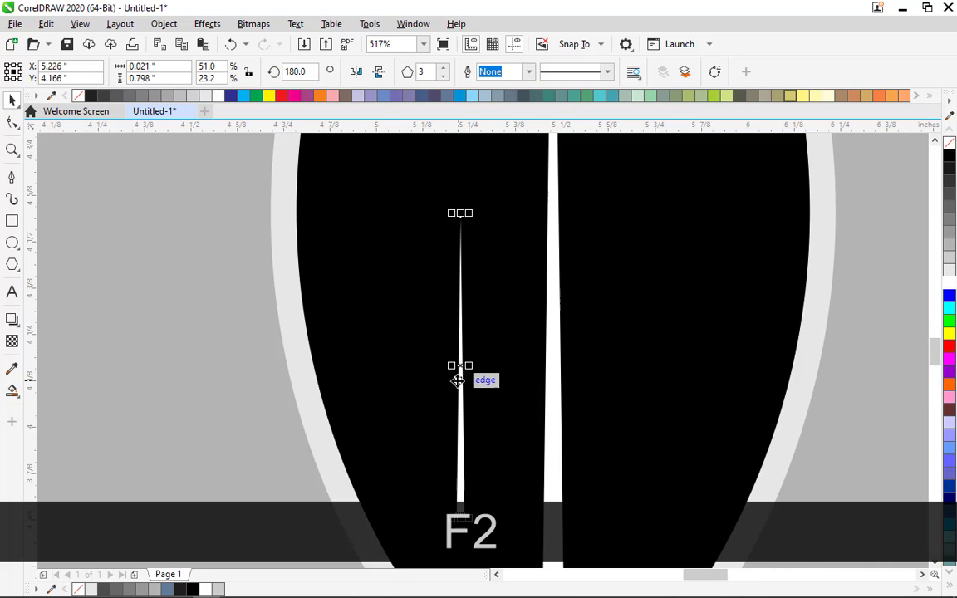
- Rotate the small triangle 30 degrees clockwise so its tip slants toward the upper right
click(459, 366)
key(ctrl)
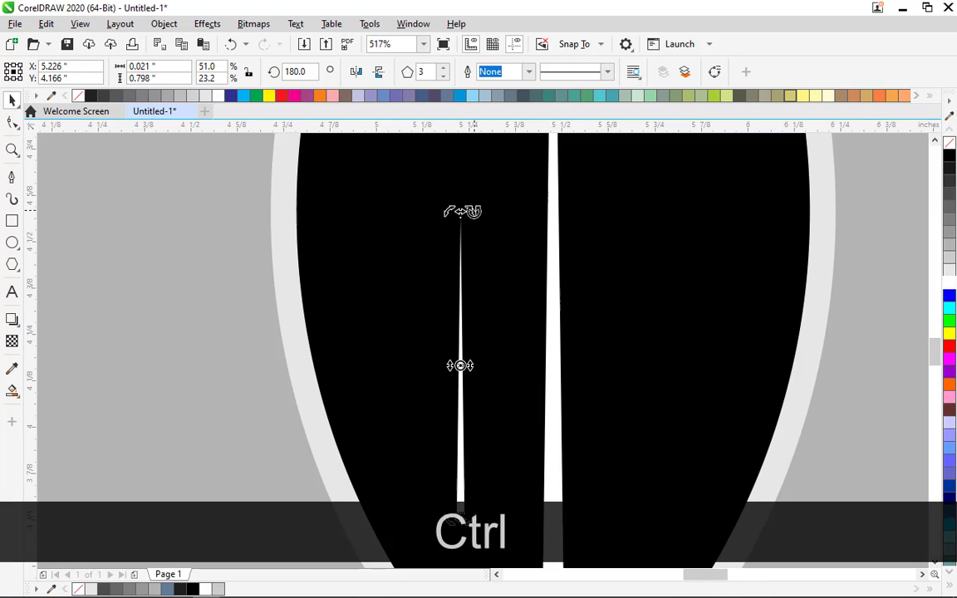
drag(473, 211, 515, 258)
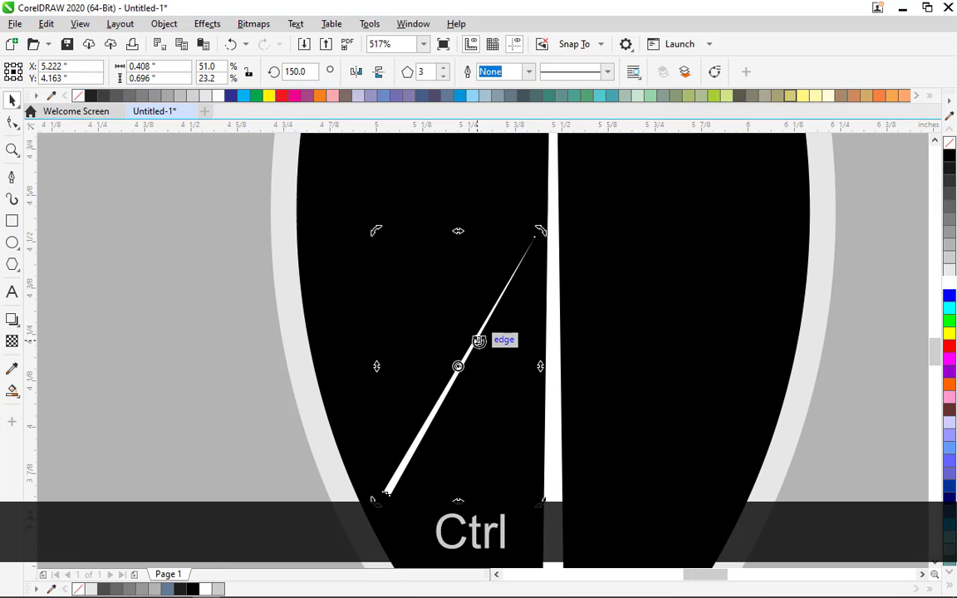
- Place the slanted triangle with its base against the central vein's right side and scale it down to about 0.36 by 0.62 in
drag(479, 341, 642, 314)
key(ctrl+z)
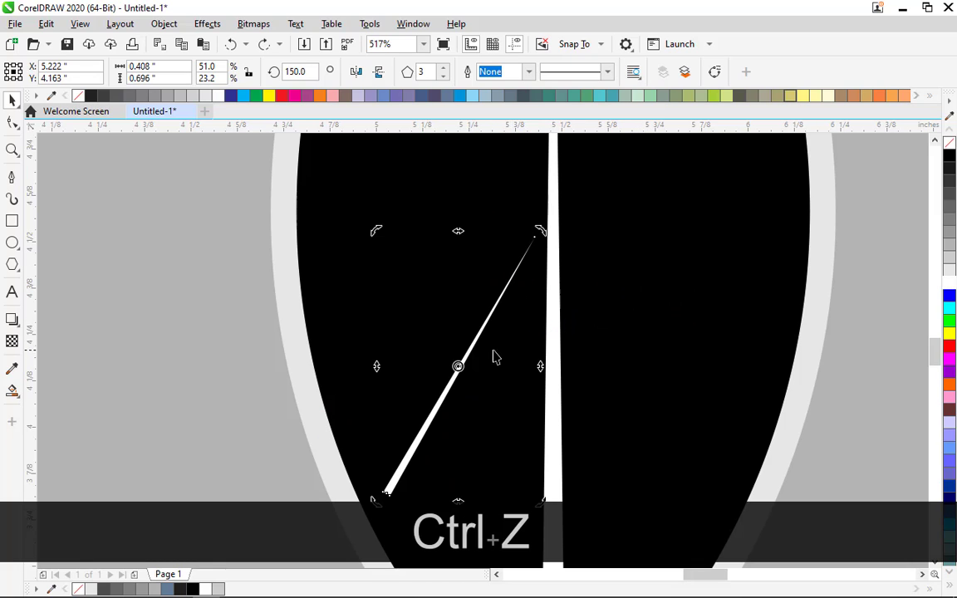
click(470, 346)
drag(449, 382, 611, 336)
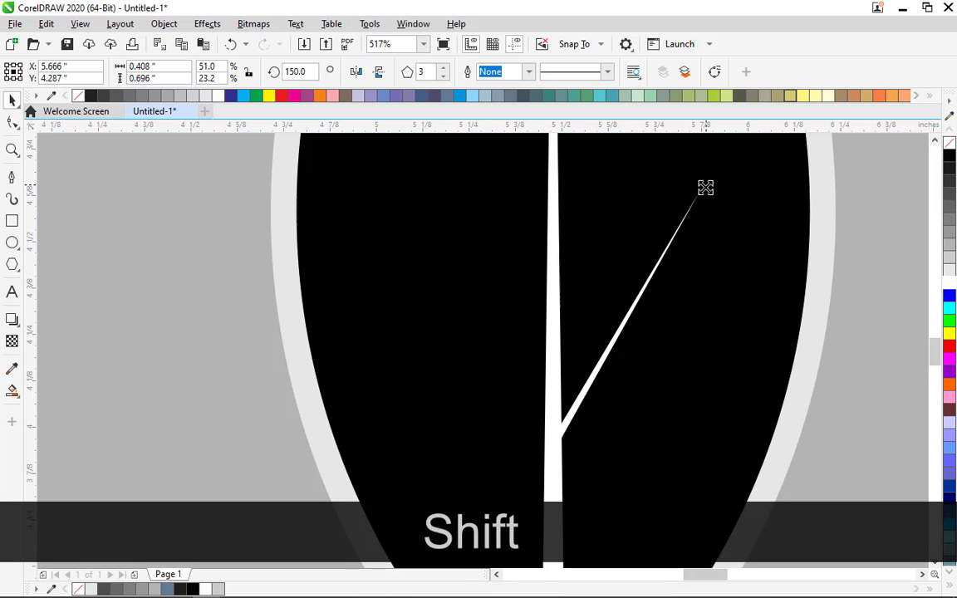
drag(706, 188, 694, 202)
drag(621, 329, 615, 283)
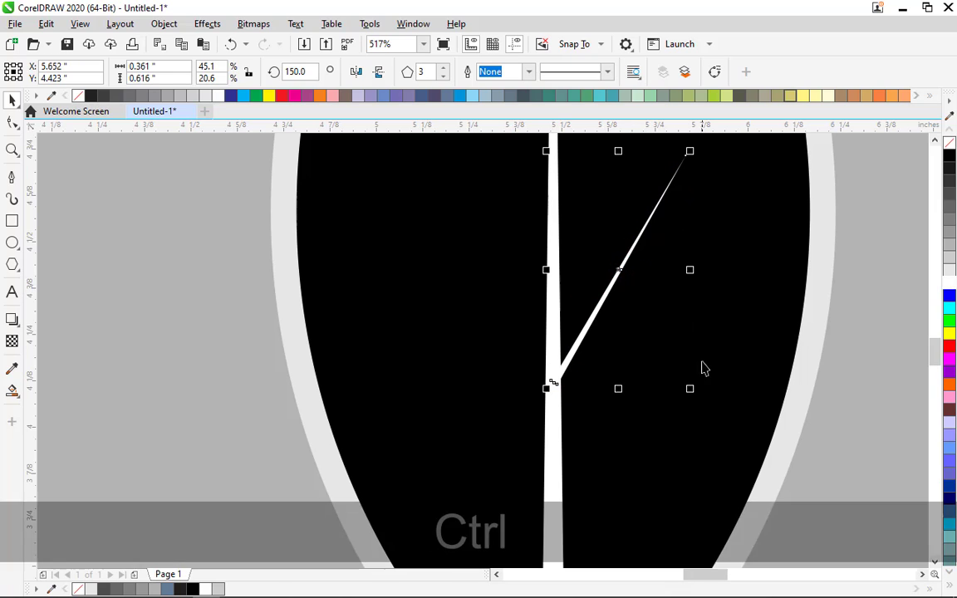
- Mirror a copy of the side vein to the left of the central vein and group the two side veins
drag(692, 270, 540, 286)
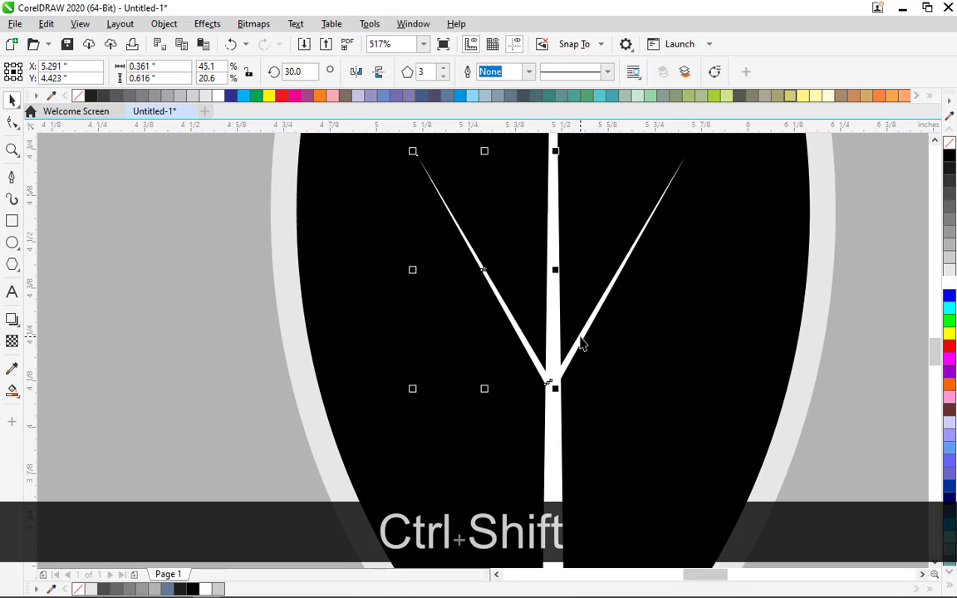
shift+click(582, 342)
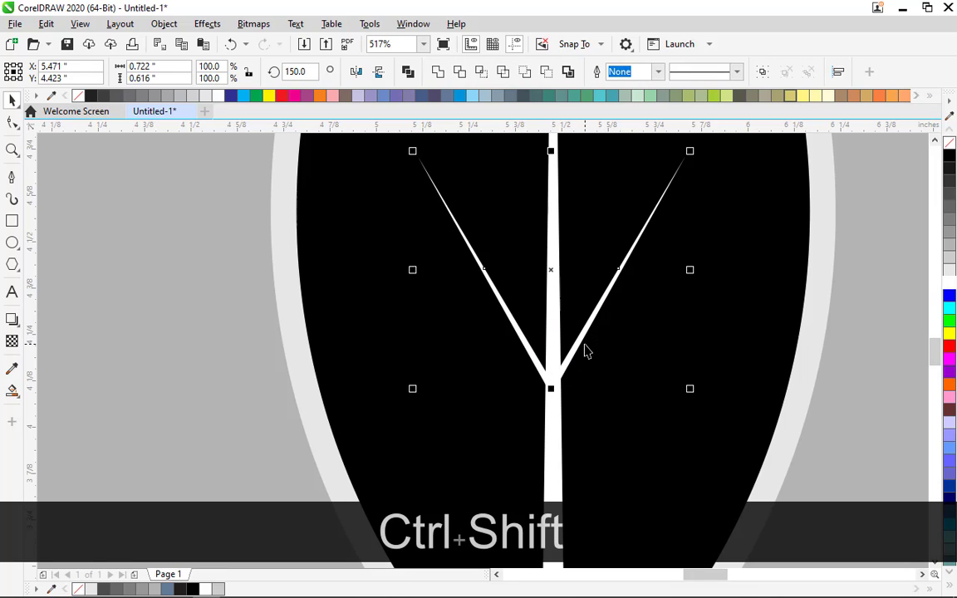
key(ctrl+g)
- Centre the grouped side veins horizontally on the central vein
shift+click(557, 424)
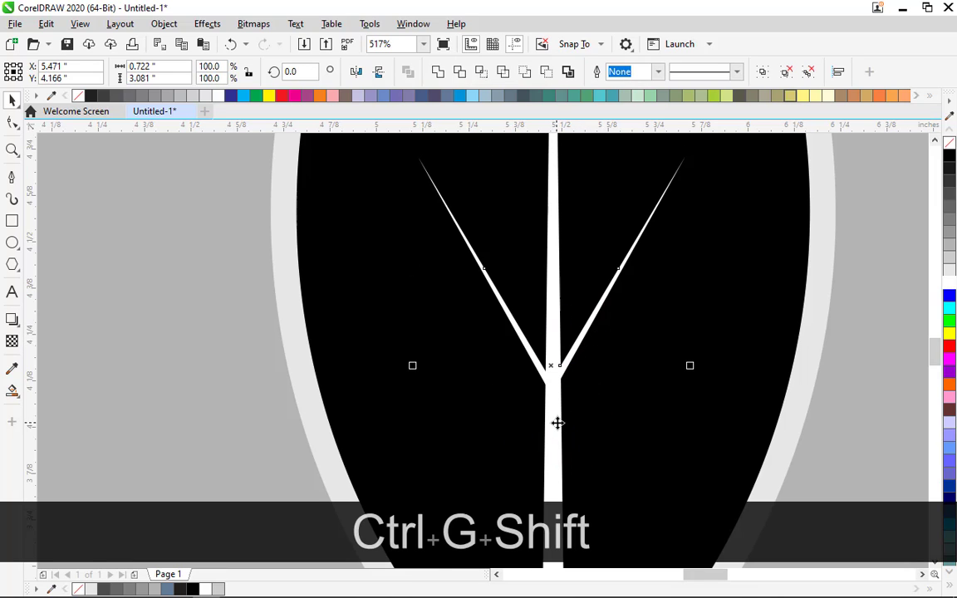
key(c)
key(F4)
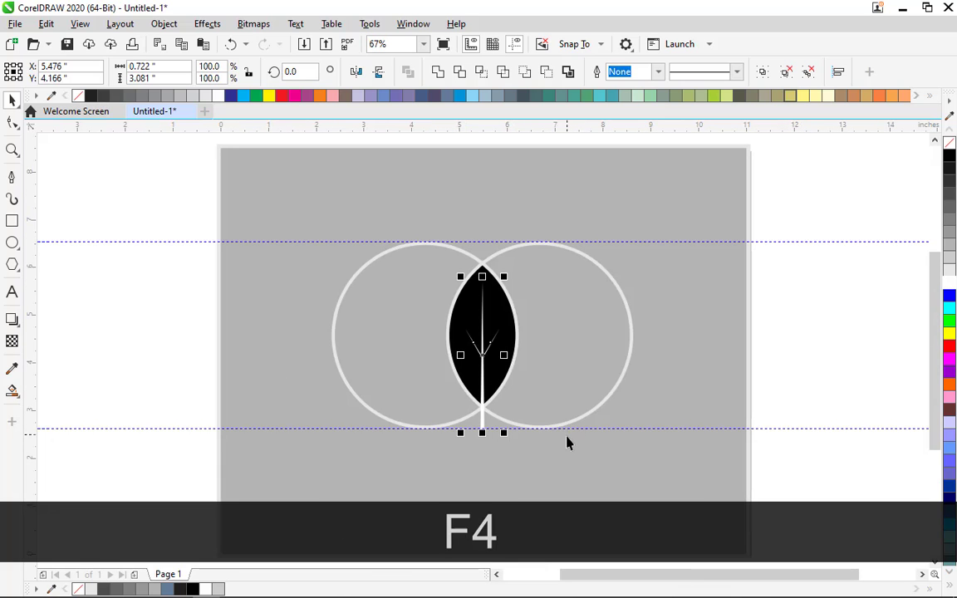
click(567, 437)
key(F2)
drag(399, 280, 528, 418)
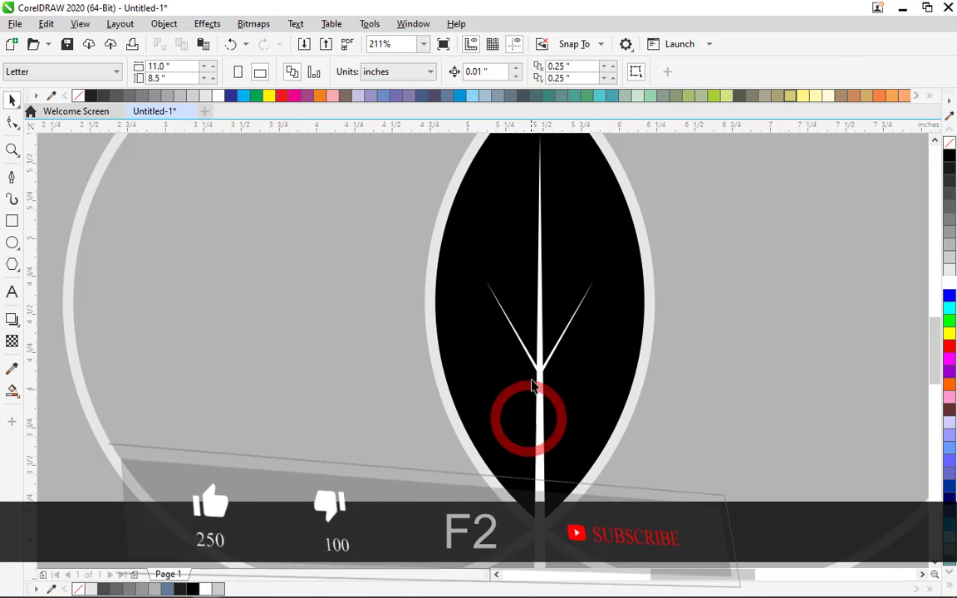
- Nudge the grouped side vein pair about 0.14 in upward along the central vein
click(552, 359)
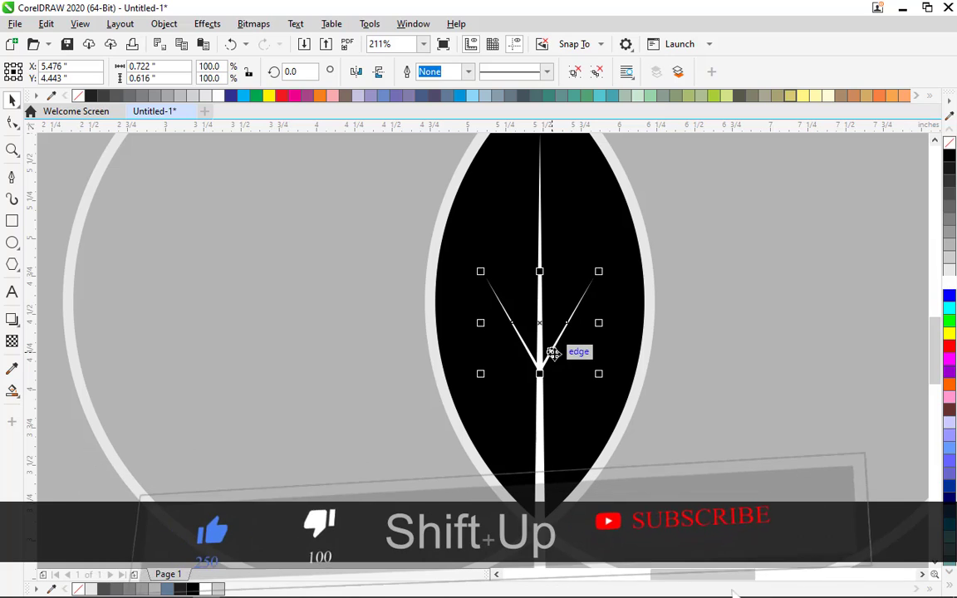
key(Up)
key(shift+Up)
key(Up)
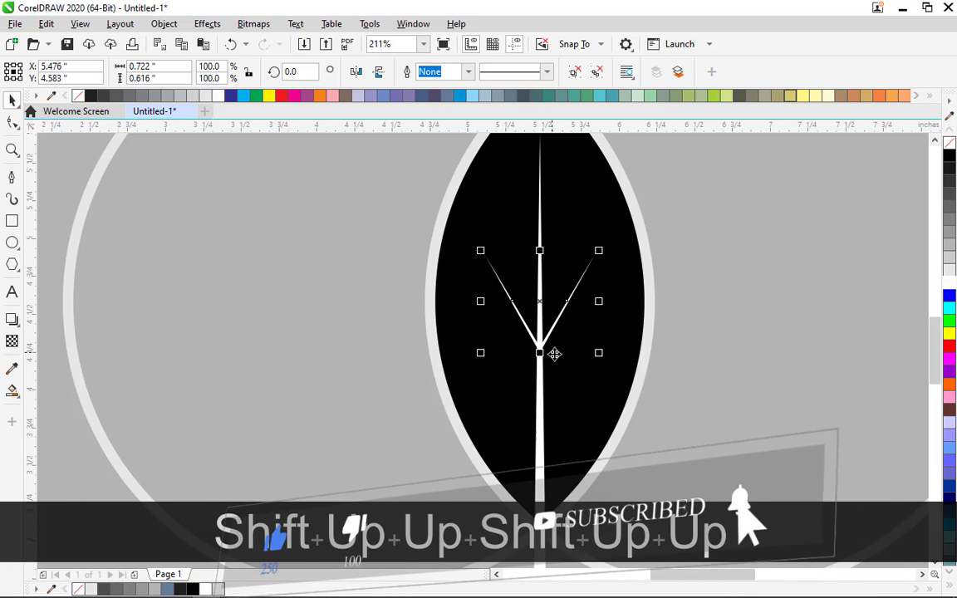
- Place copies of the side vein pair below and above the original, enlarging the lower copy to about 0.9 by 0.76 in
drag(555, 327, 559, 442)
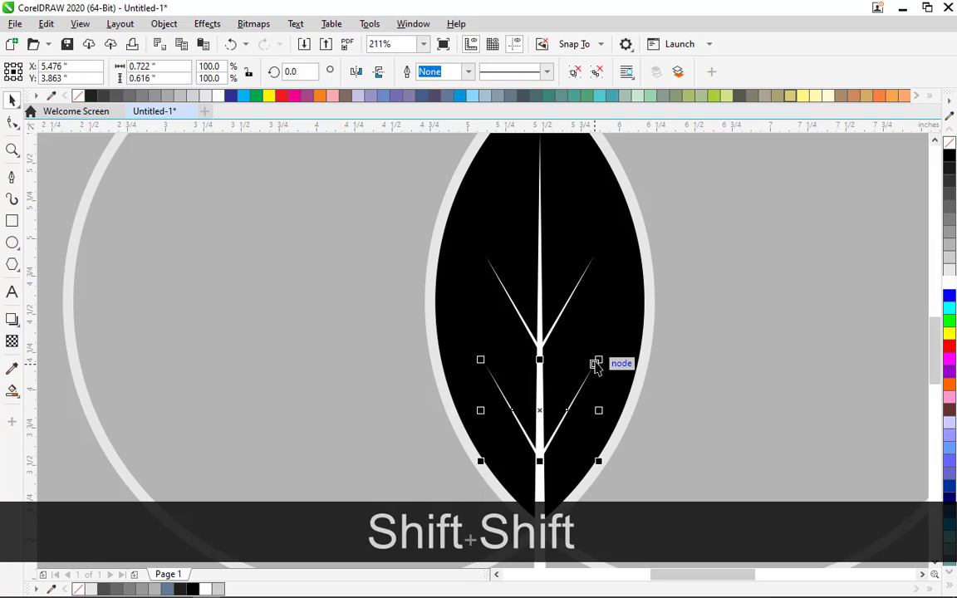
drag(596, 364, 610, 347)
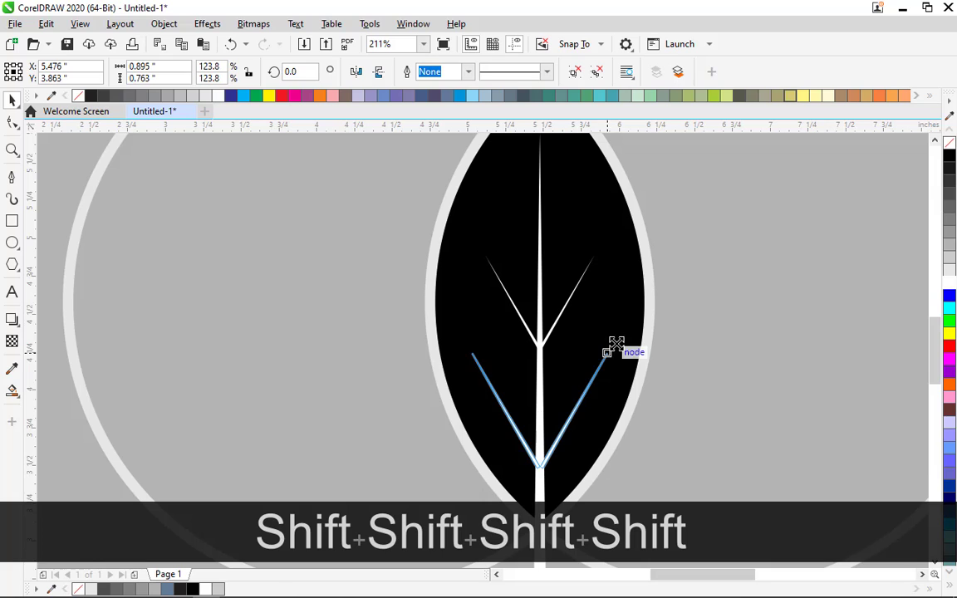
click(567, 316)
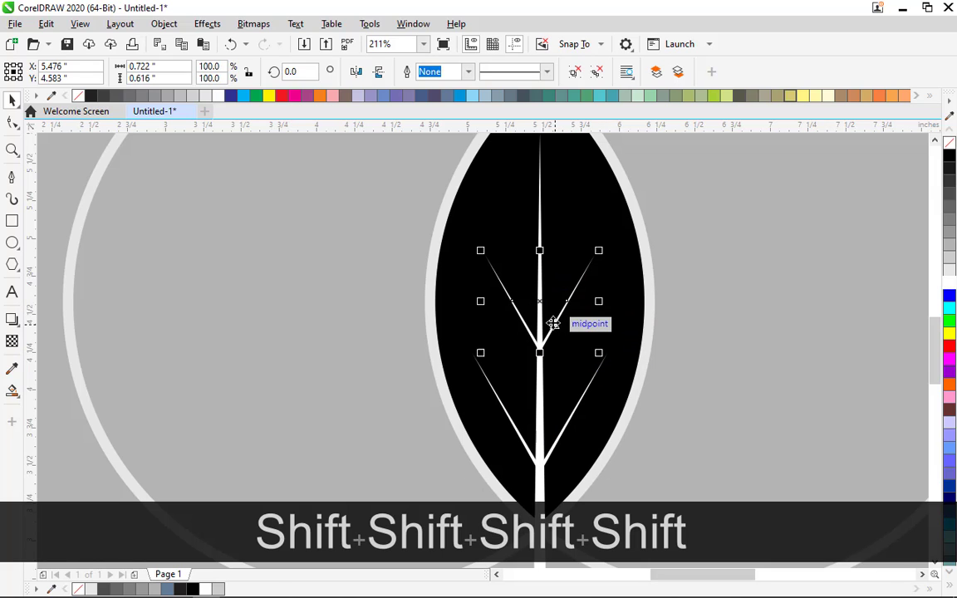
drag(542, 306, 555, 220)
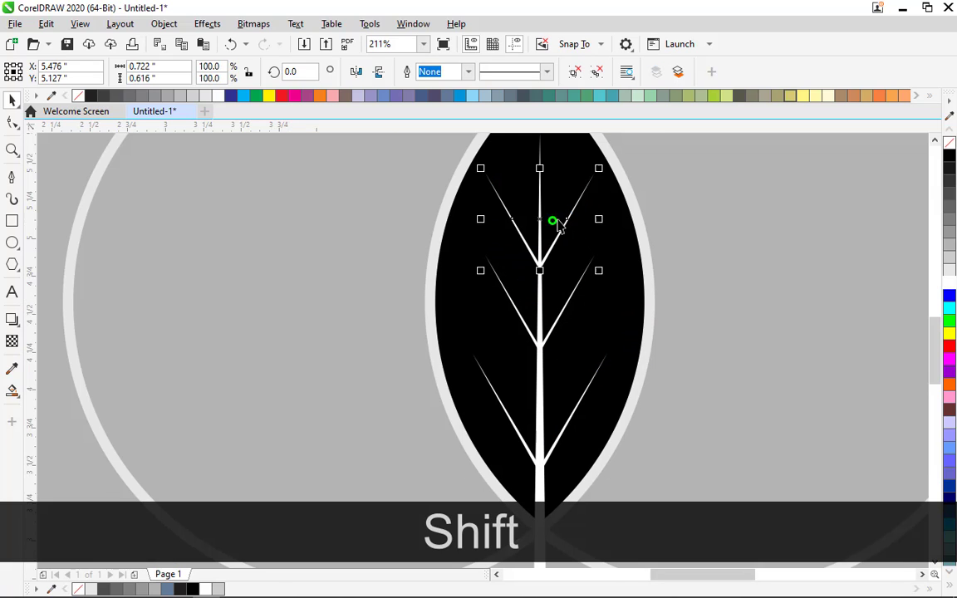
key(Escape)
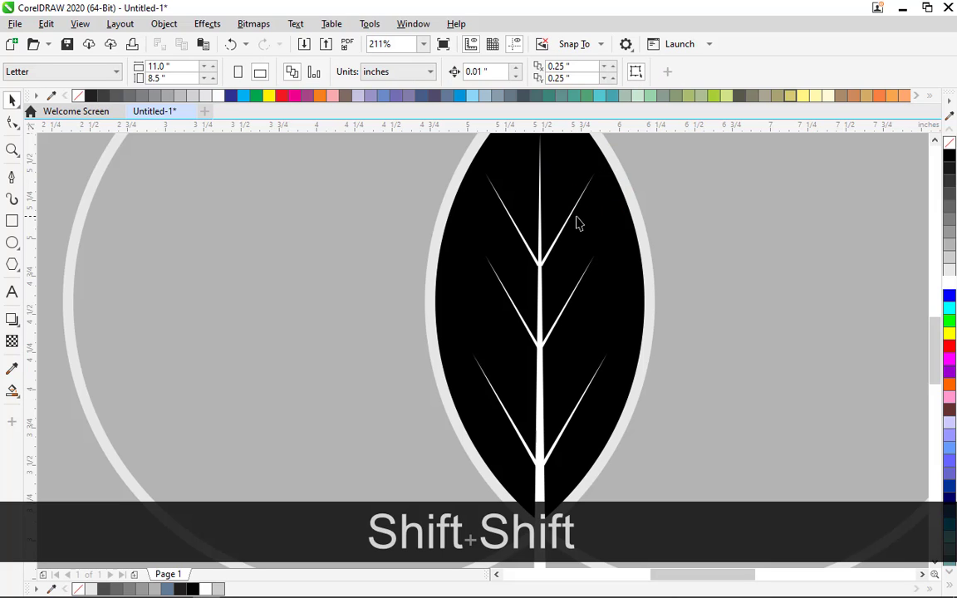
- Shift the middle and upper side vein pairs down the central vein and scale the upper pair to about 0.59 by 0.51 in
click(556, 341)
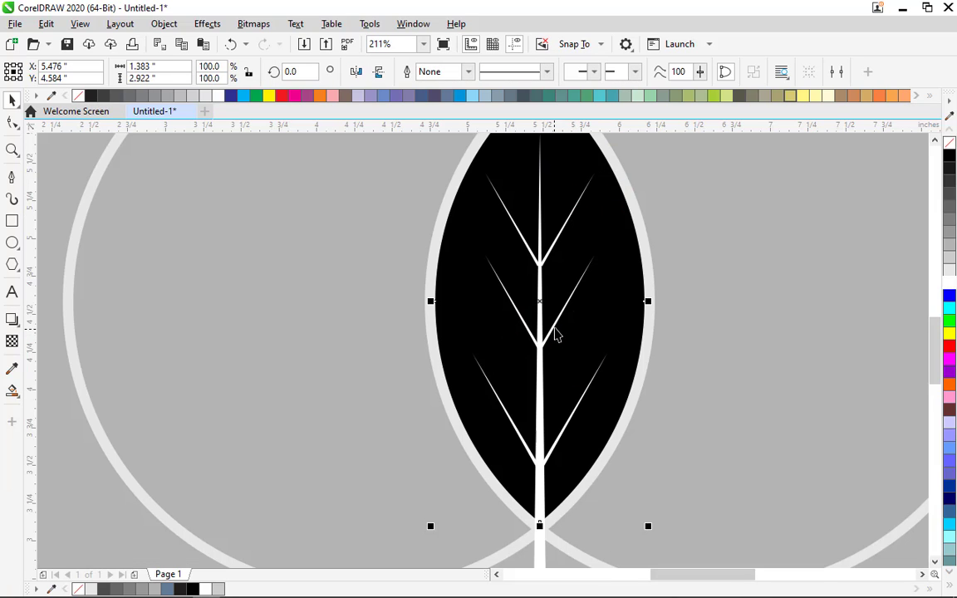
click(550, 331)
drag(540, 303, 541, 320)
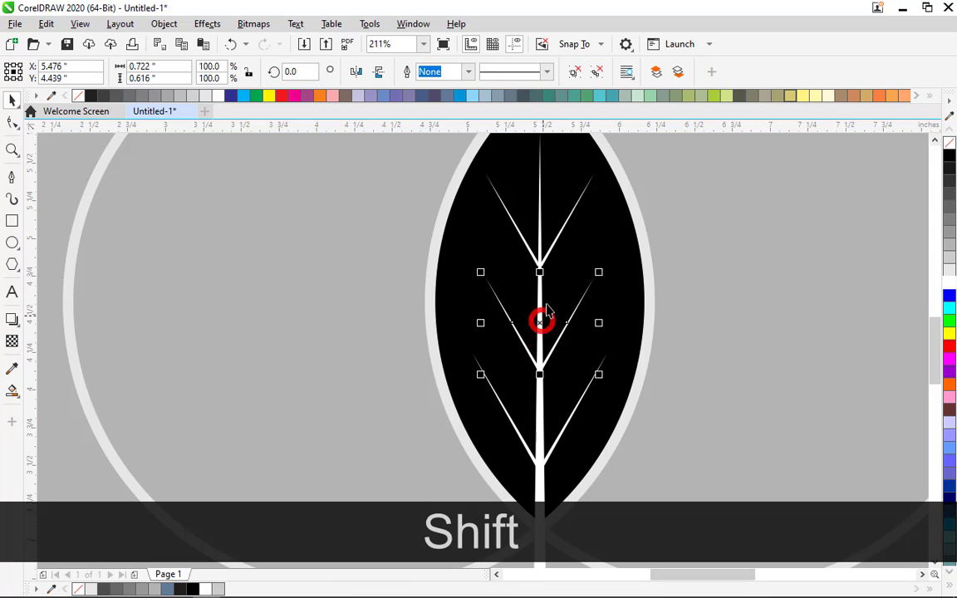
click(552, 245)
drag(540, 220, 540, 232)
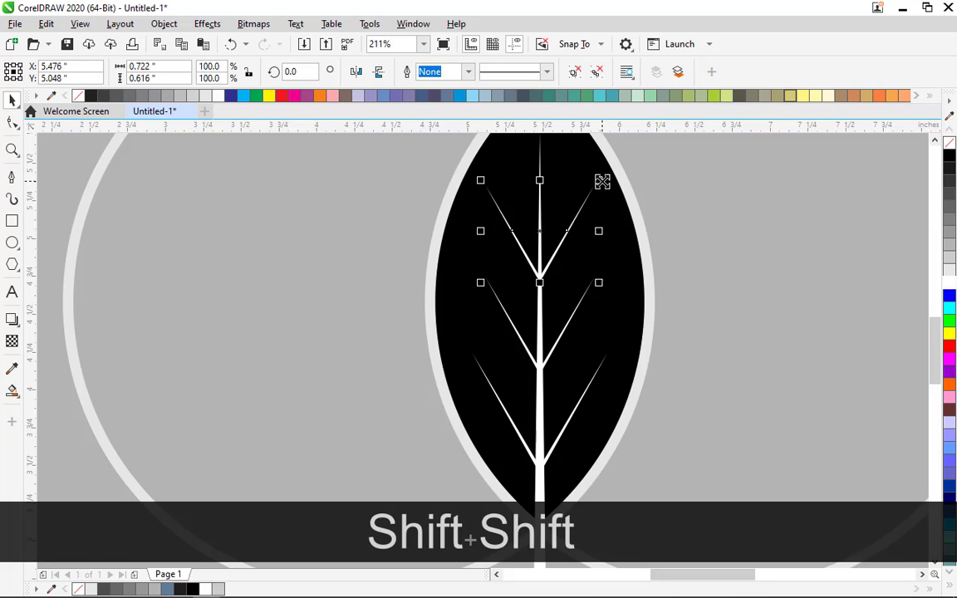
drag(603, 182, 589, 189)
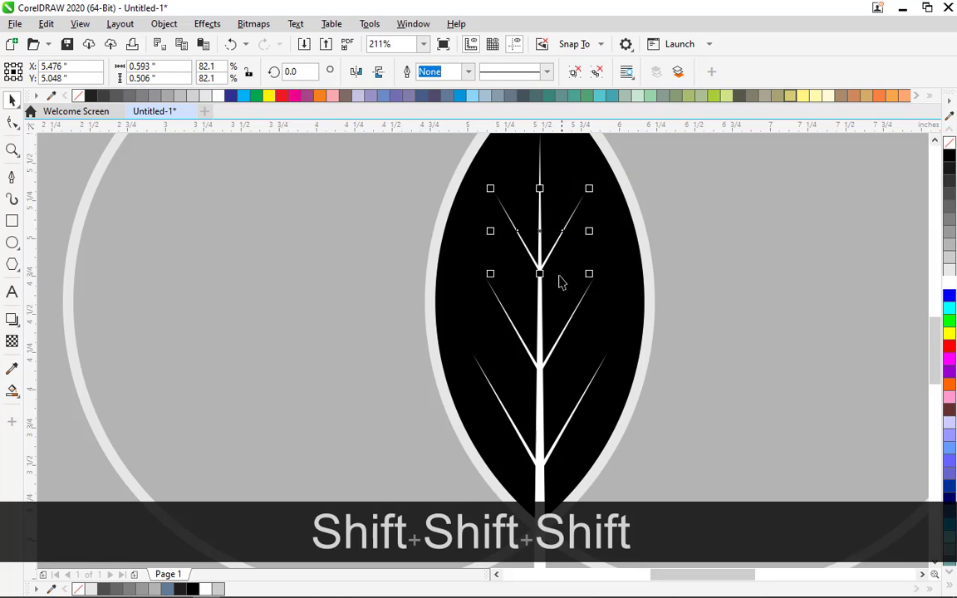
- Group the central vein with all three side vein pairs, leaving out the circles and the leaf shape
key(F4)
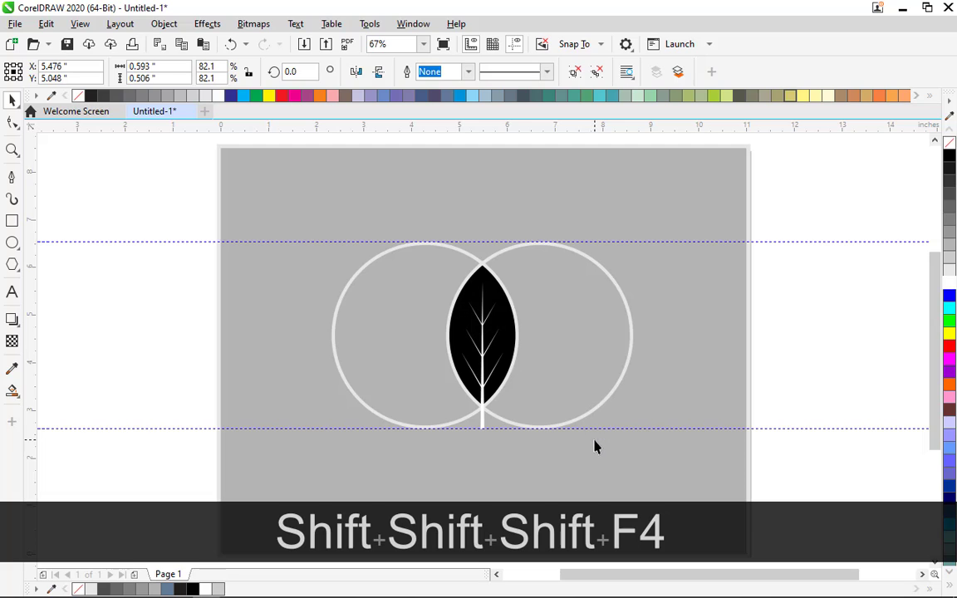
drag(292, 184, 692, 466)
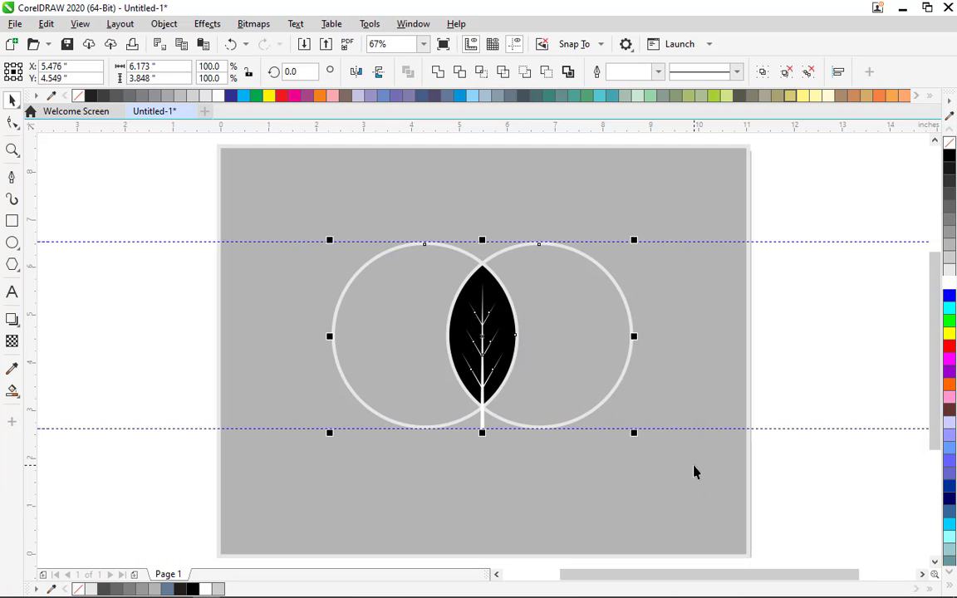
click(625, 457)
drag(516, 196, 466, 455)
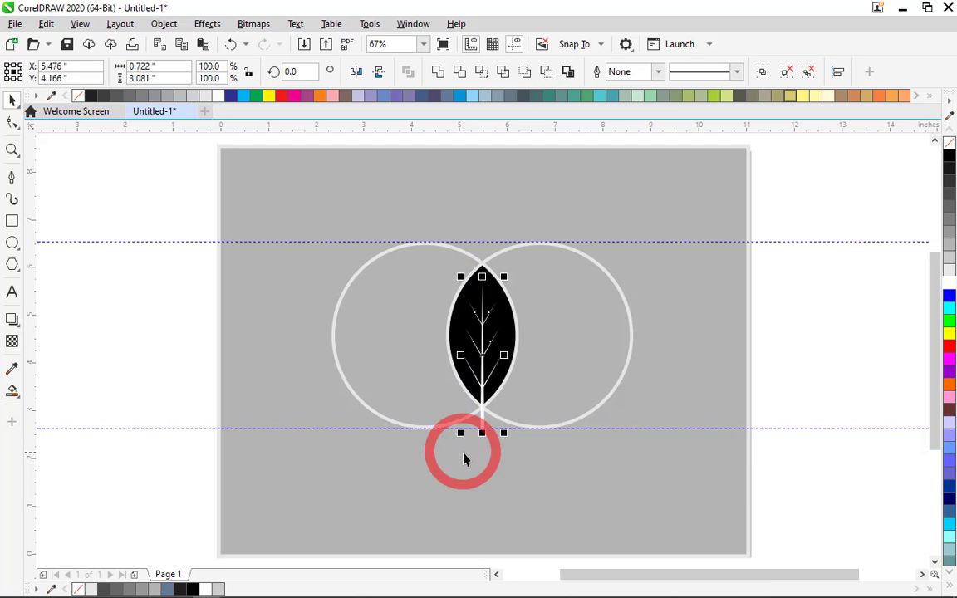
key(ctrl+g)
click(530, 478)
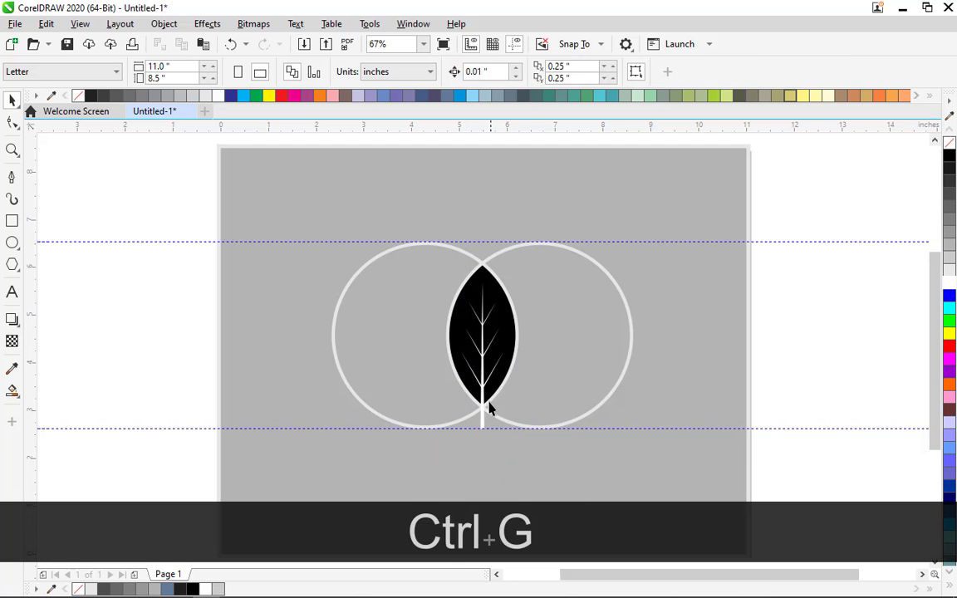
- PowerClip the grouped veins inside the black leaf shape
click(482, 399)
right_click(484, 397)
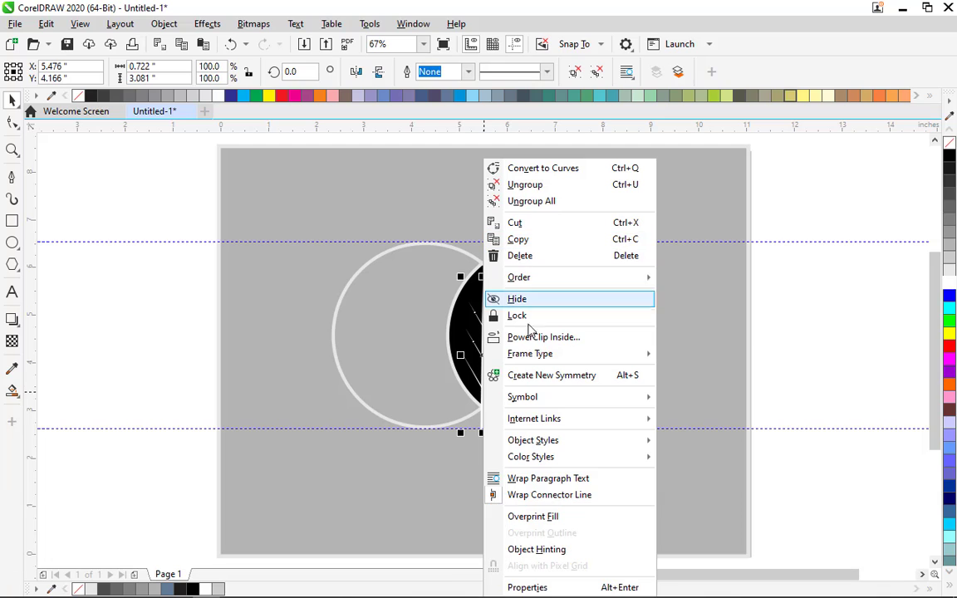
click(544, 336)
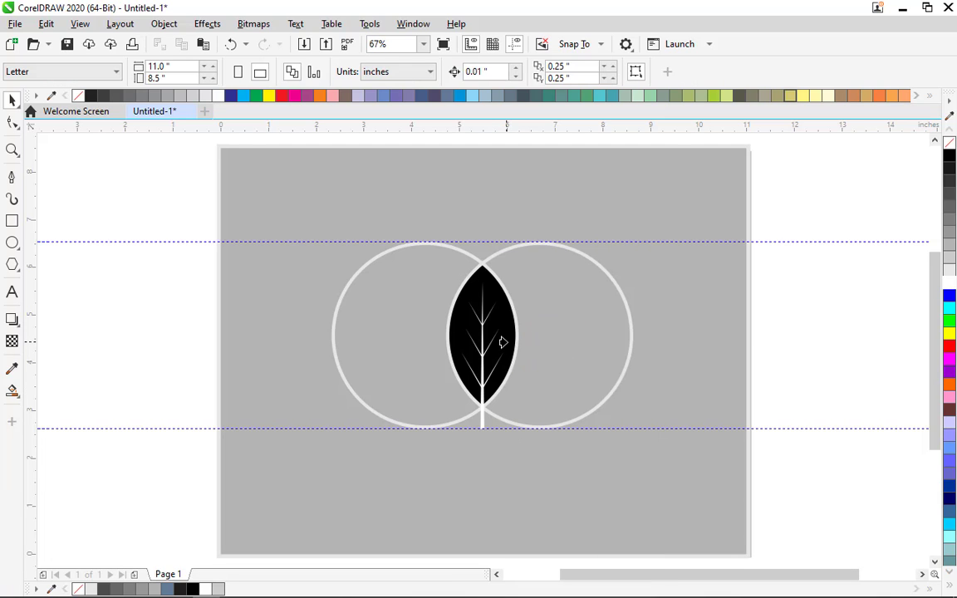
click(510, 336)
click(490, 457)
- Examine the leaf's lower tip up close and check how the clipped stem meets the circles
drag(304, 207, 647, 465)
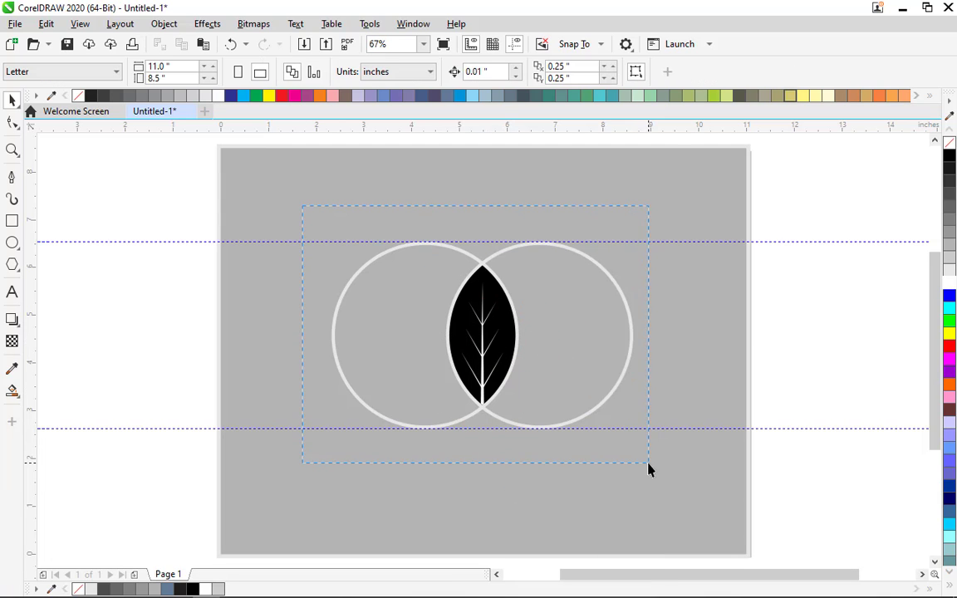
key(F2)
drag(465, 378, 529, 451)
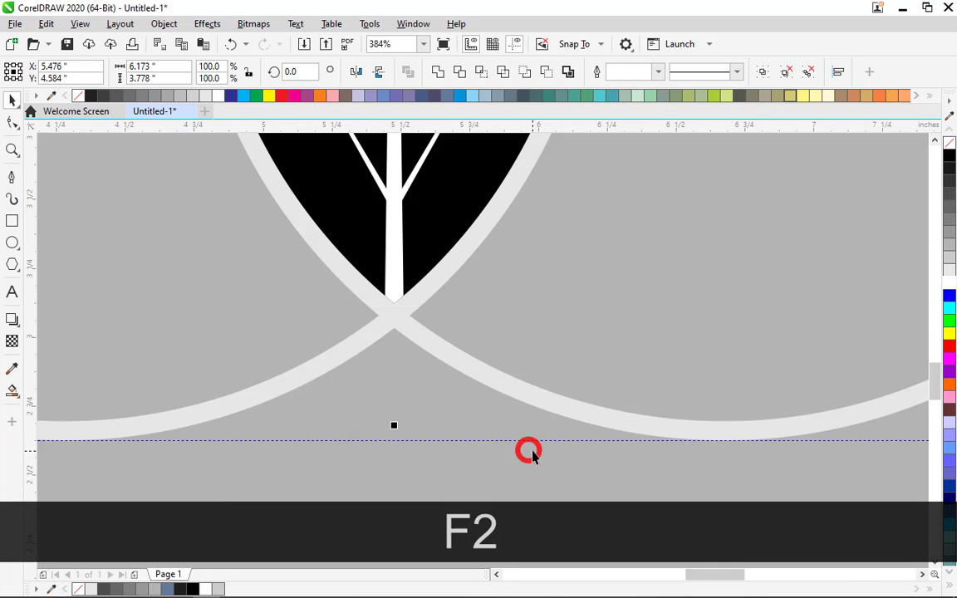
key(F4)
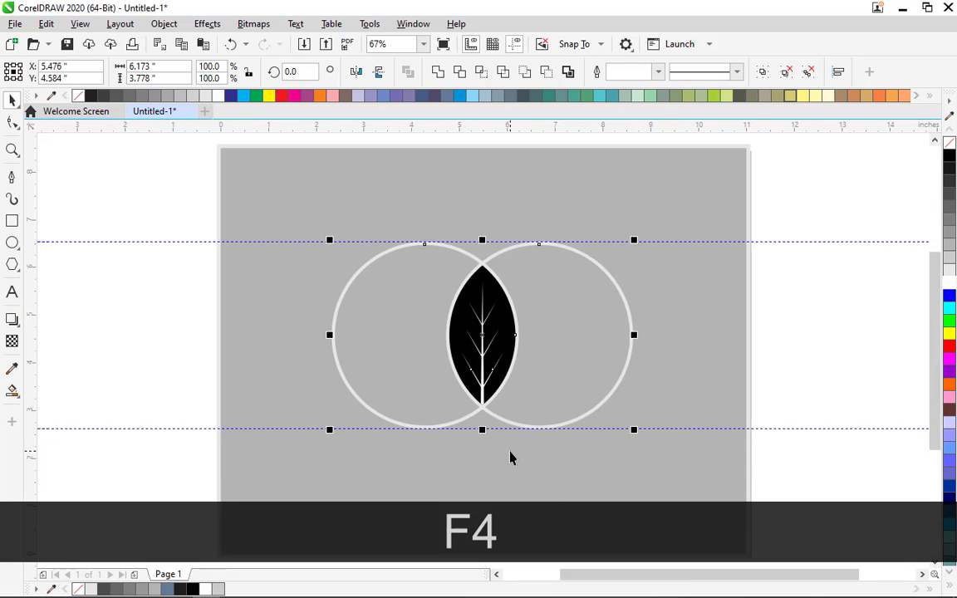
click(516, 454)
drag(361, 276, 695, 435)
click(672, 490)
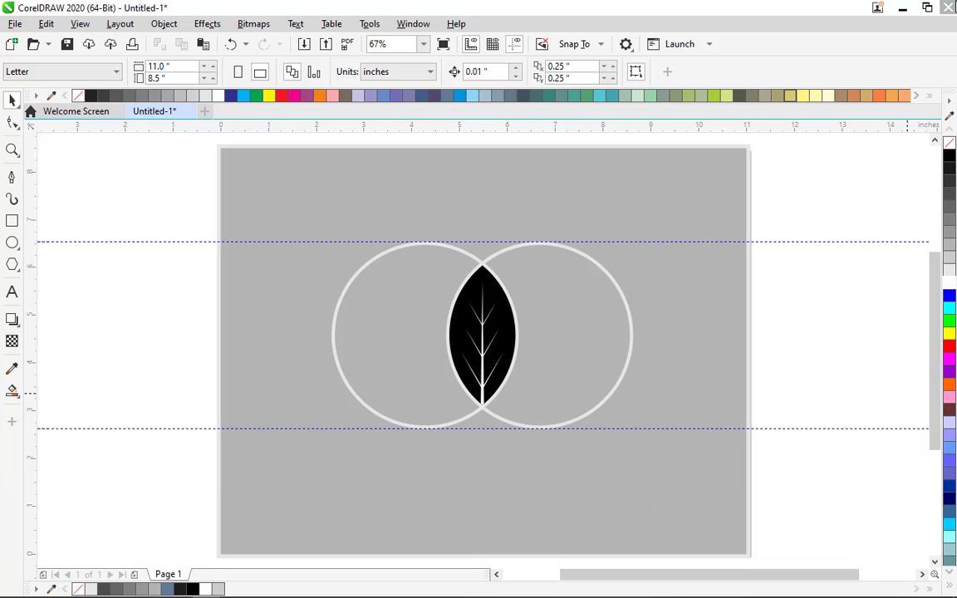
- Bring the restaurant interior photo from the desktop into the drawing, placing it over the page's left part
click(903, 10)
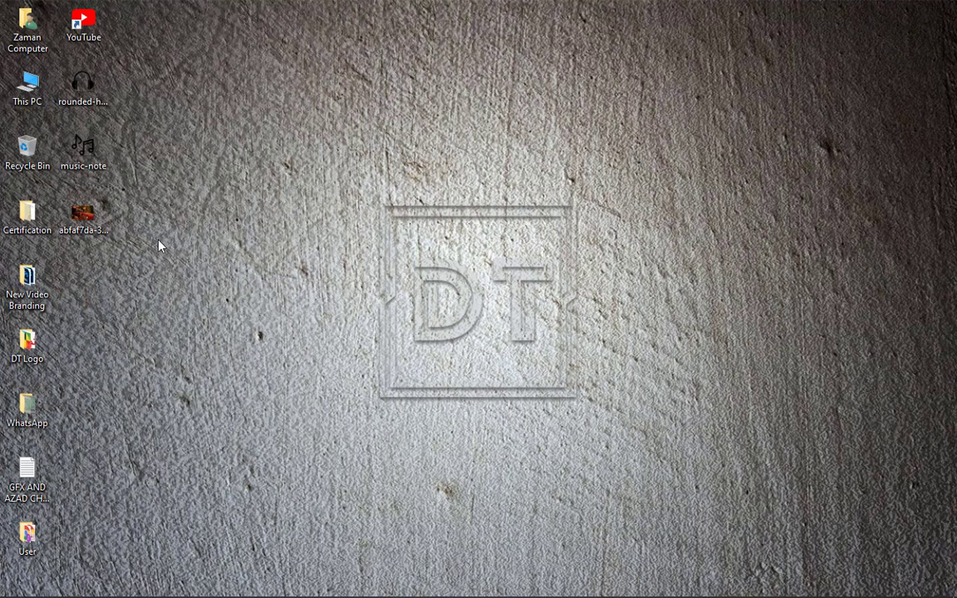
drag(104, 226, 278, 342)
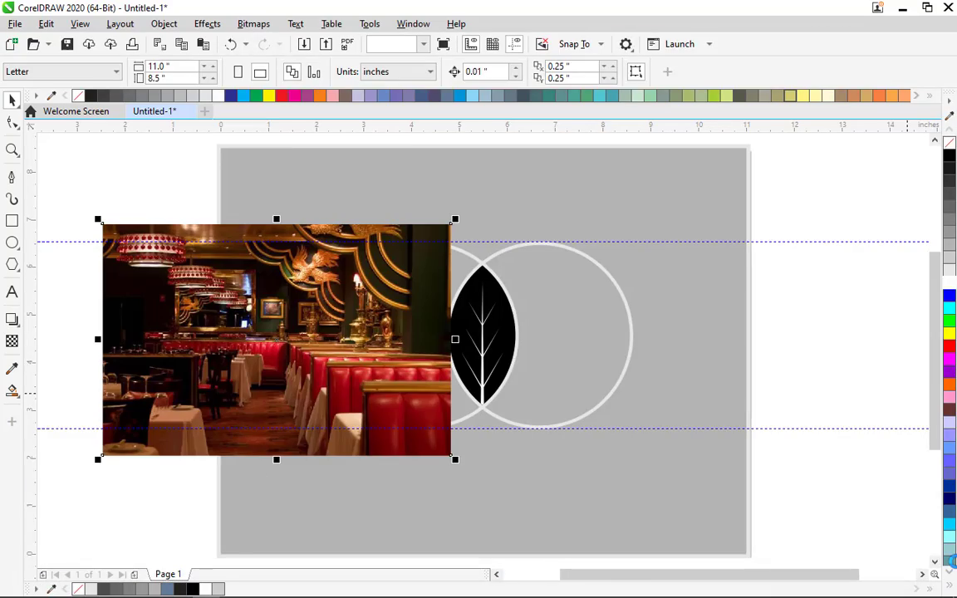
key(F4)
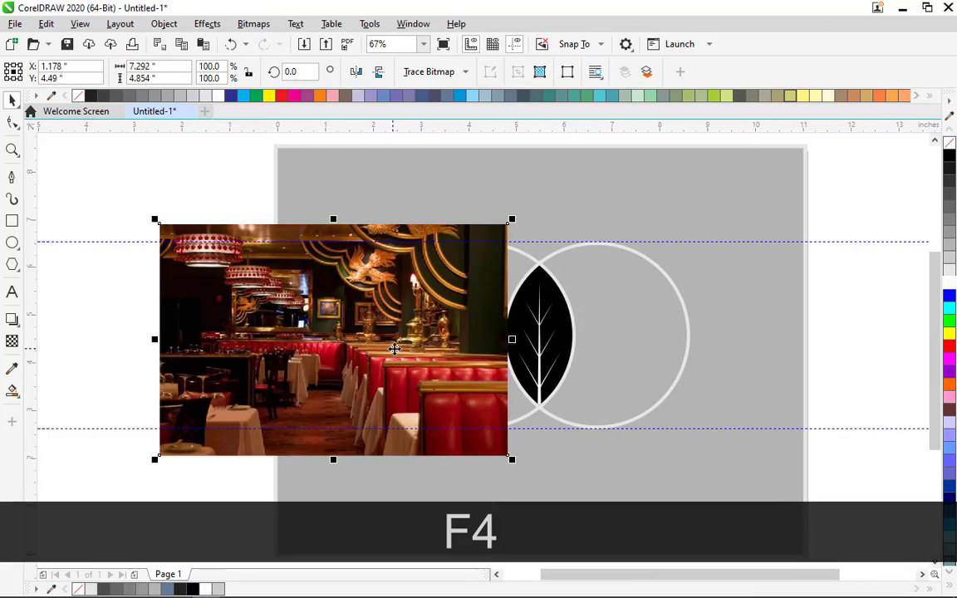
drag(395, 344, 558, 344)
drag(571, 302, 400, 295)
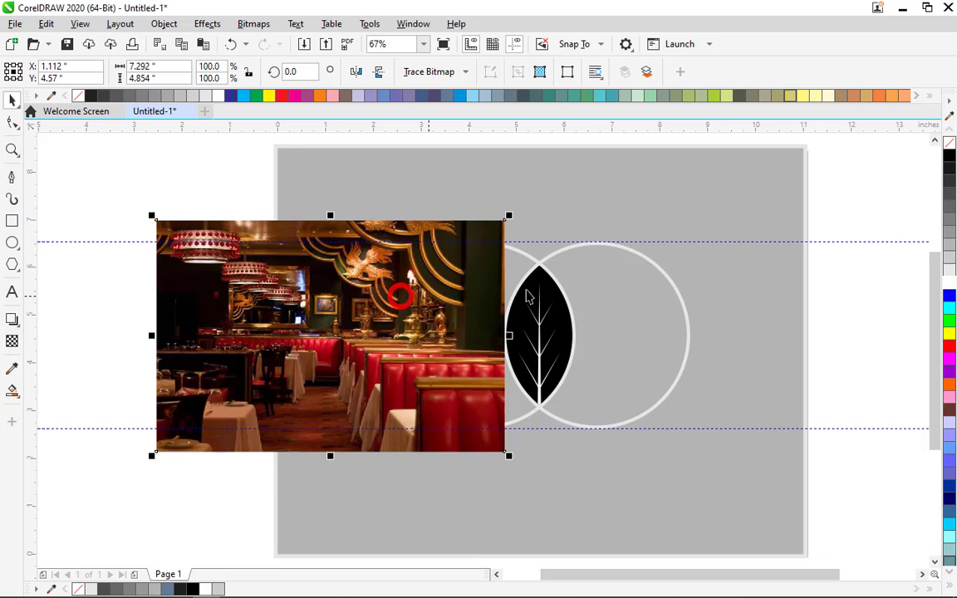
- Group the two circles with the leaf and bring the group in front of the photo
drag(736, 199, 292, 467)
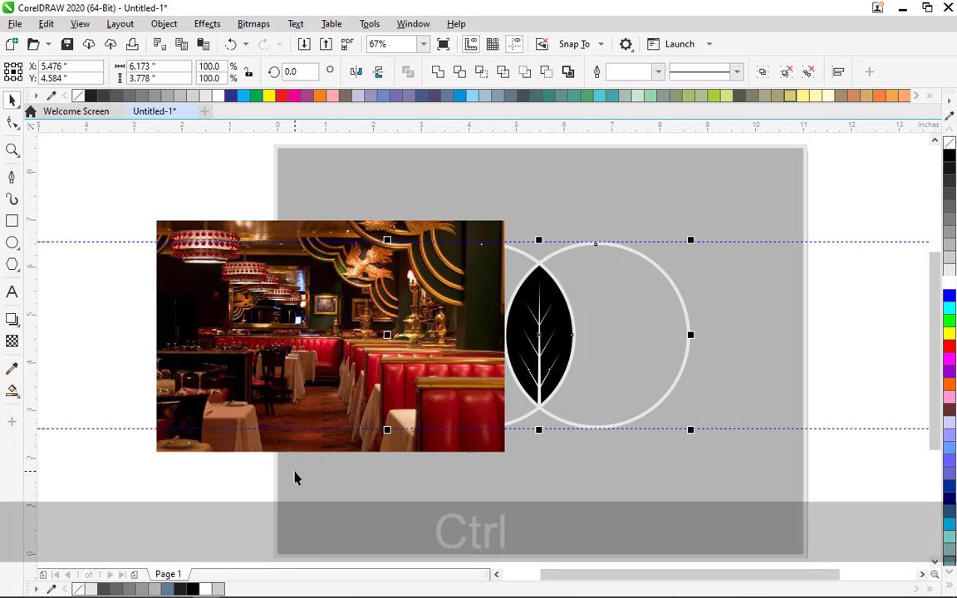
key(ctrl+g)
key(shift+Page_Up)
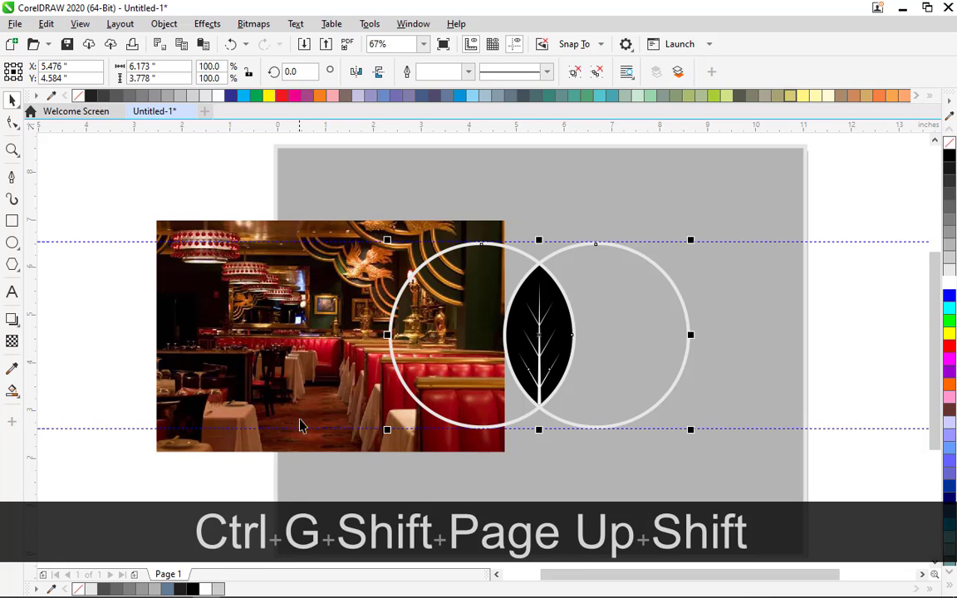
- Centre the logo group horizontally and vertically on the restaurant photo
shift+click(306, 398)
key(e)
key(c)
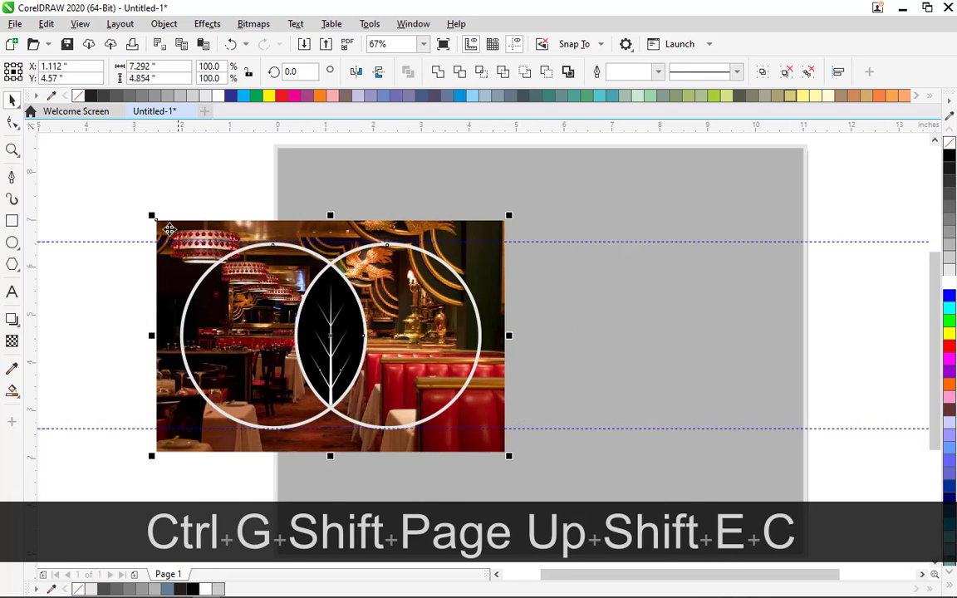
- Move the photo and the logo group together to the middle of the grey page
click(118, 205)
drag(117, 199, 540, 487)
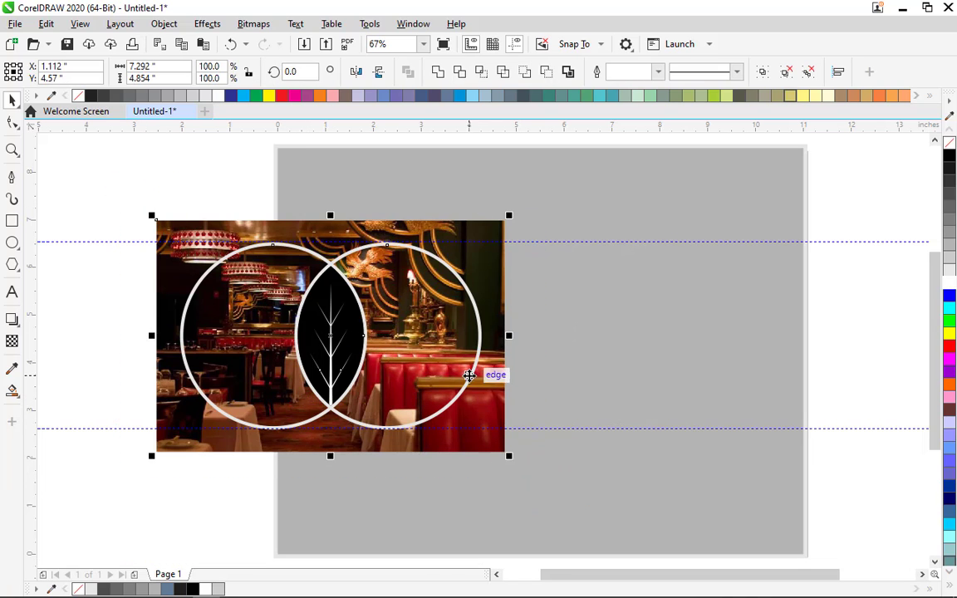
drag(472, 383, 681, 391)
click(812, 436)
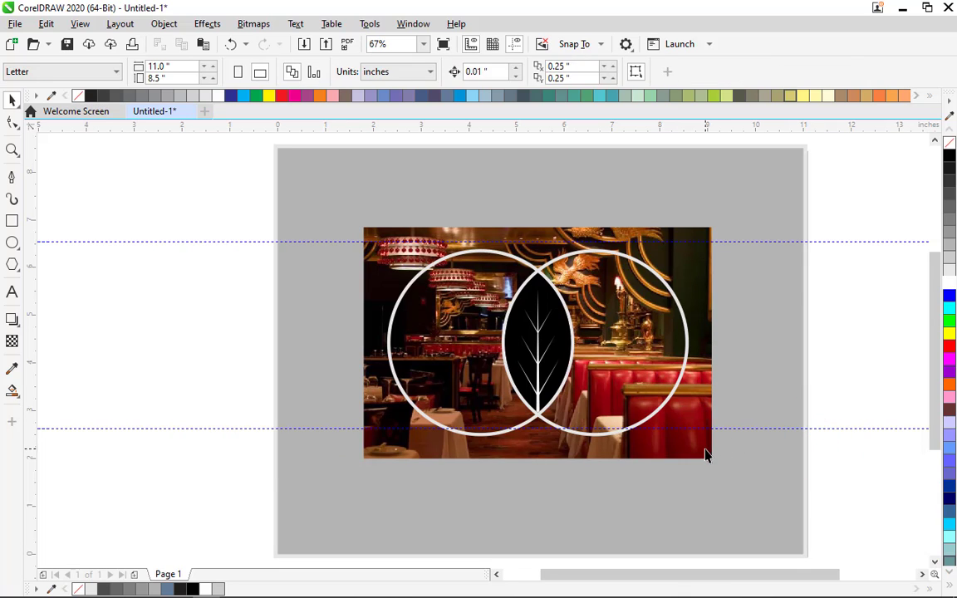
- Enlarge the restaurant photo about its centre to about 9.26 by 6.17 in, leaving the logo's size alone
click(705, 453)
drag(722, 463, 763, 500)
click(823, 470)
click(716, 459)
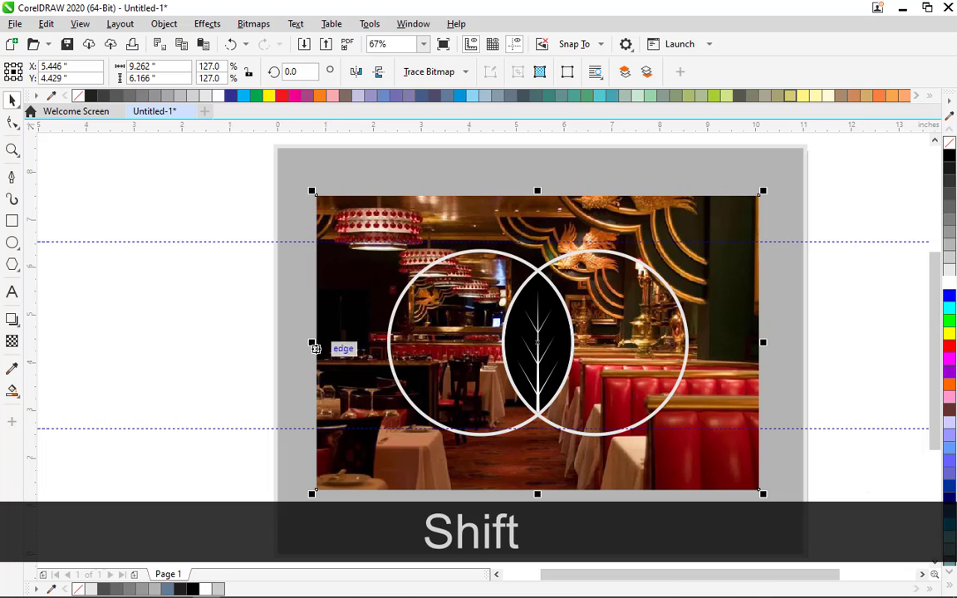
click(195, 343)
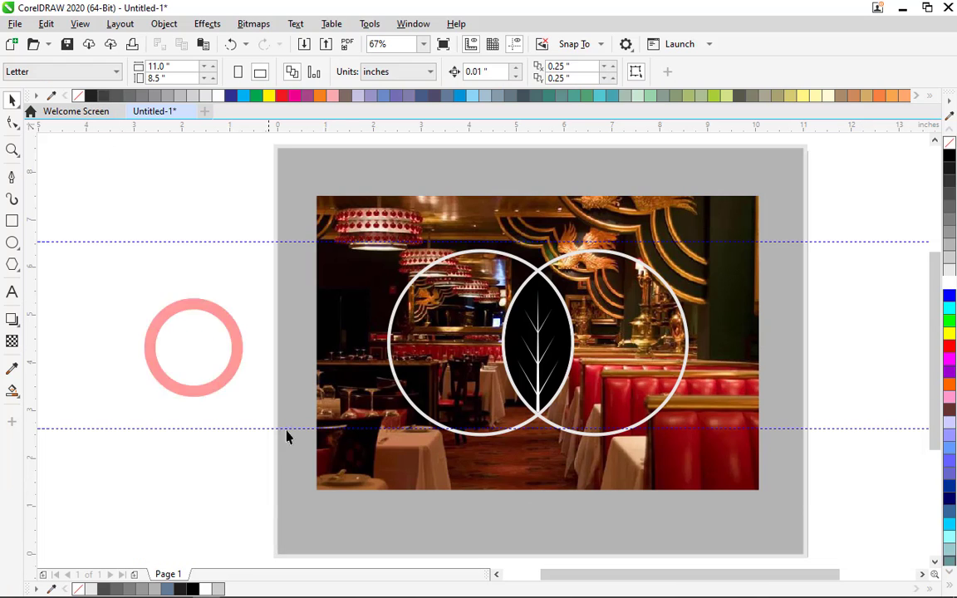
- Enlarge the restaurant photo slightly further about its centre behind the logo
click(336, 464)
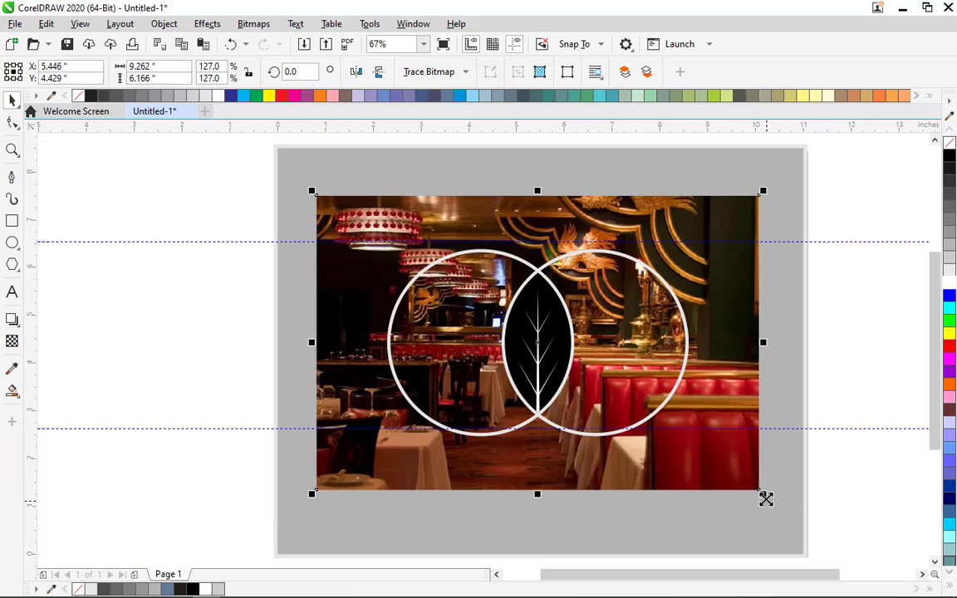
drag(765, 498, 771, 517)
click(173, 391)
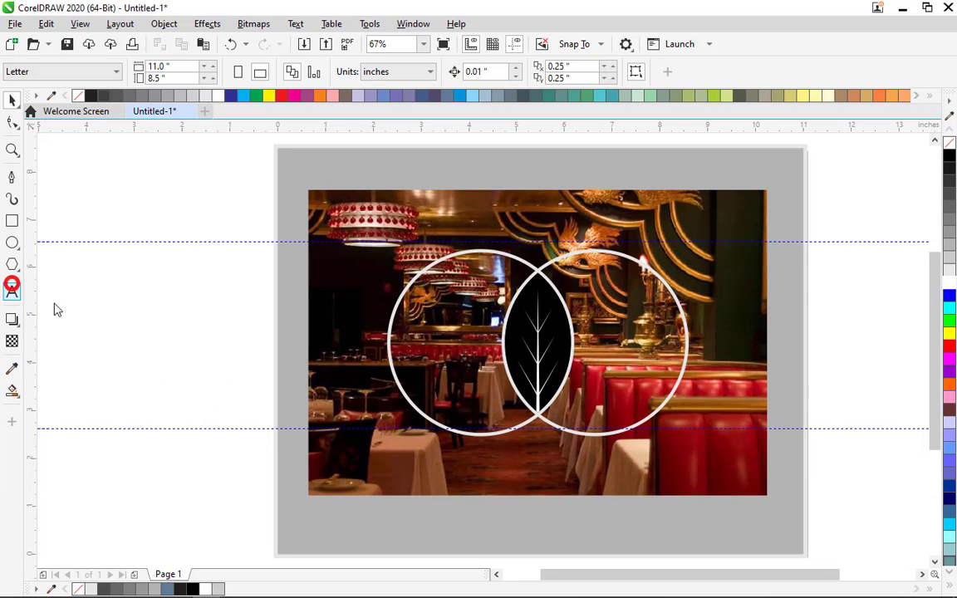
- Paste "Trusty Teapot" as artistic text beside the page and move it onto the photo just below the logo circles
click(150, 340)
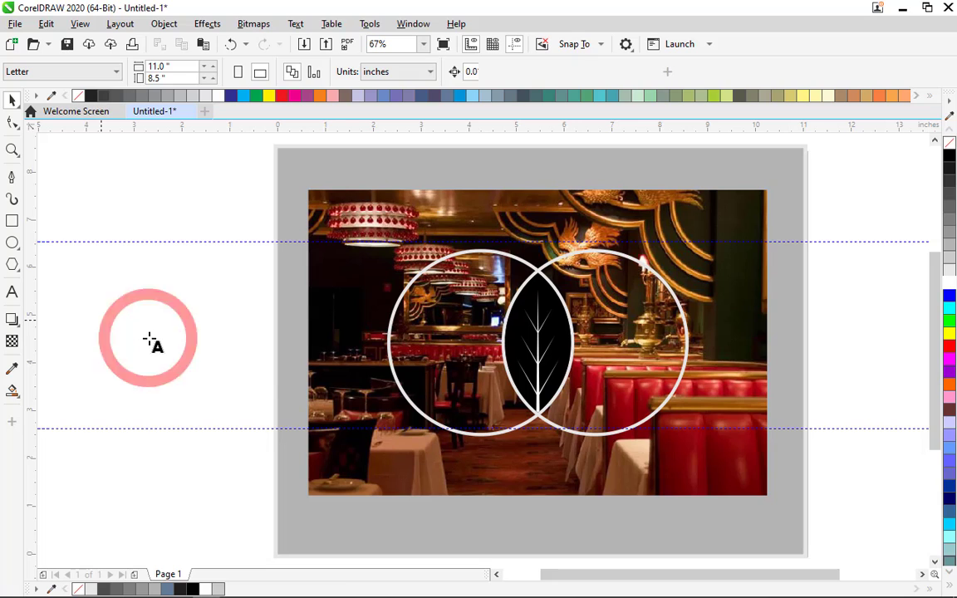
key(ctrl+v)
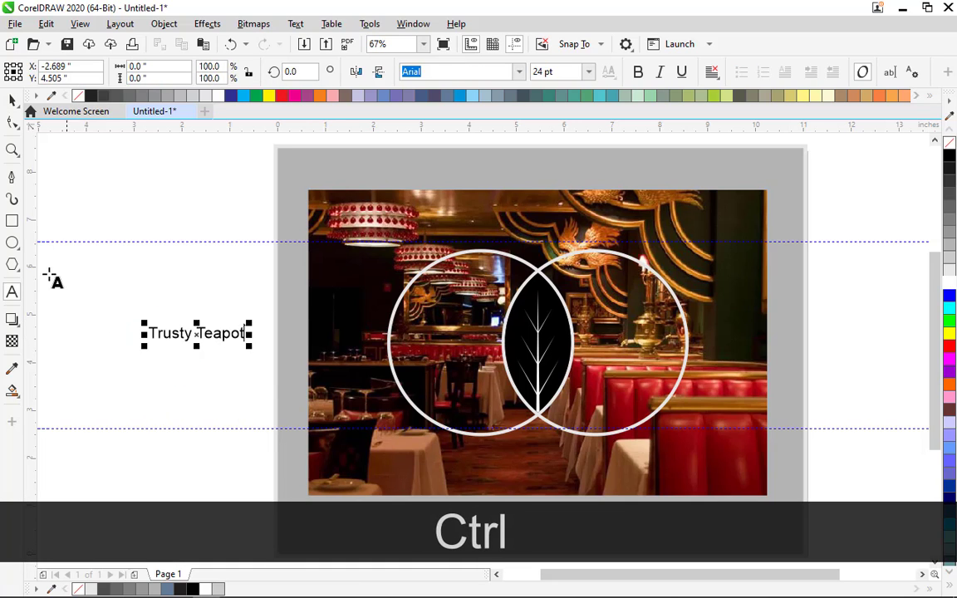
click(79, 322)
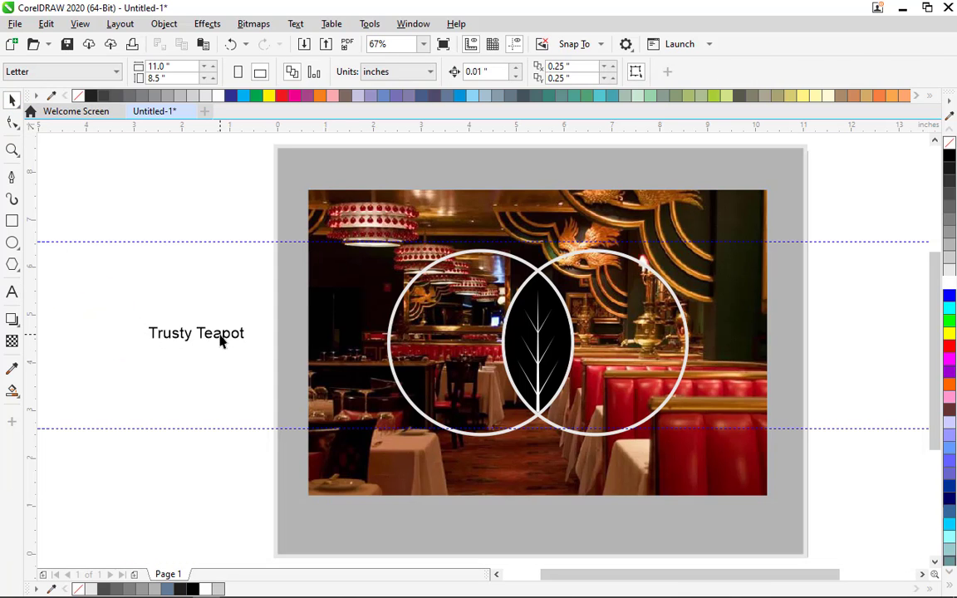
click(218, 335)
drag(217, 336, 548, 471)
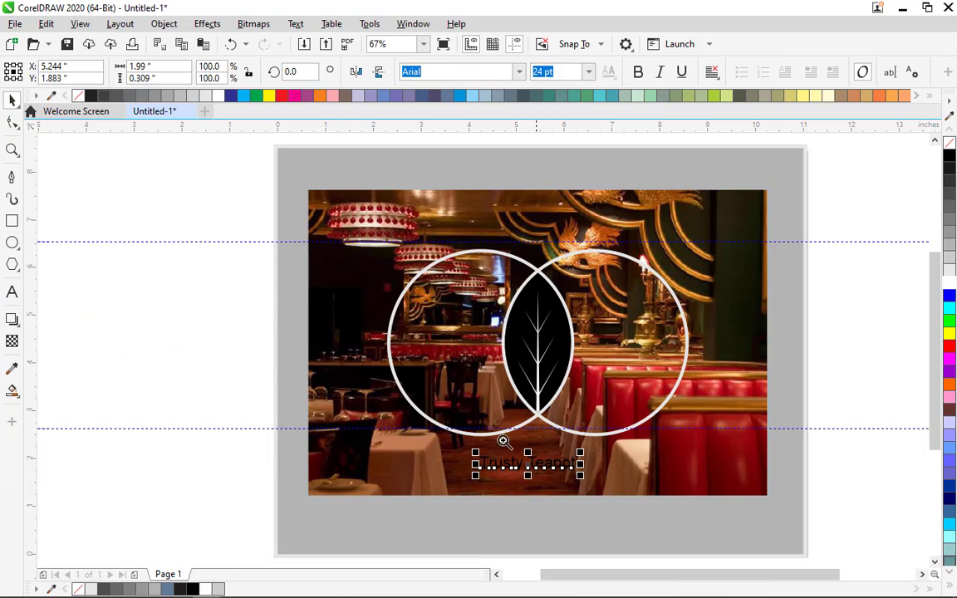
- Set the font of the whole Trusty Teapot text to Gilroy-Bold
key(F2)
drag(694, 519, 372, 363)
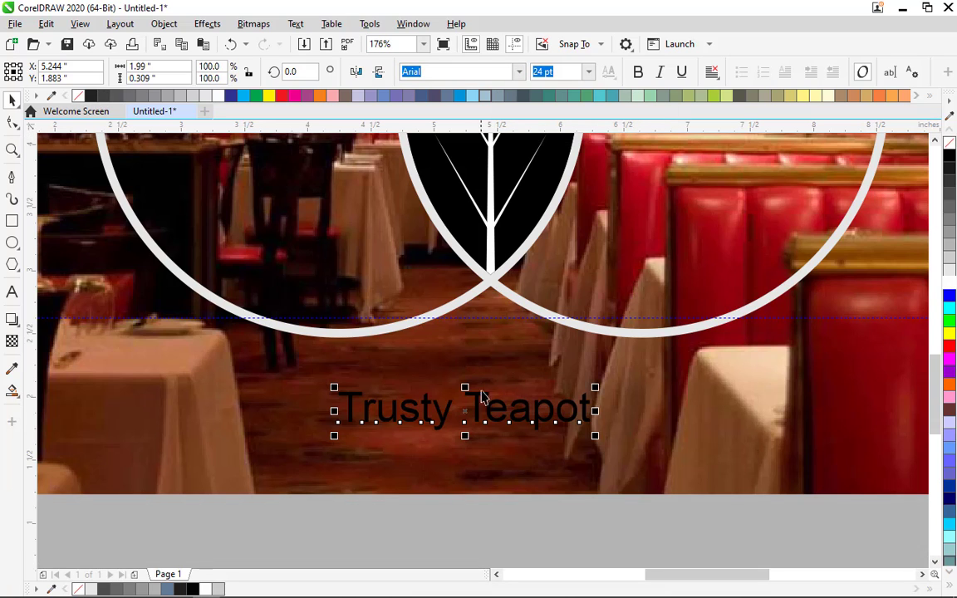
double_click(485, 397)
key(ctrl+a)
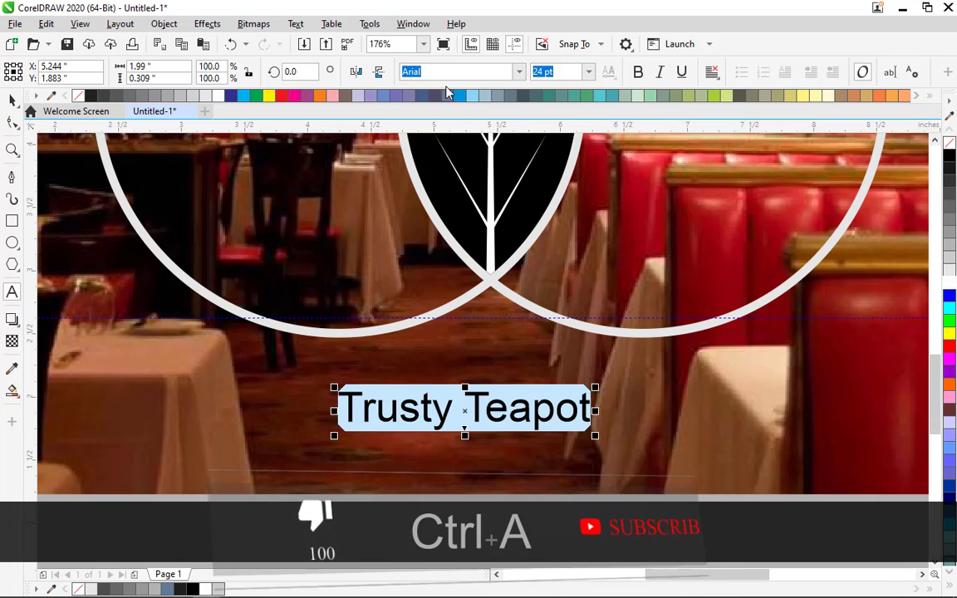
key(BackSpace)
key(BackSpace)
key(BackSpace)
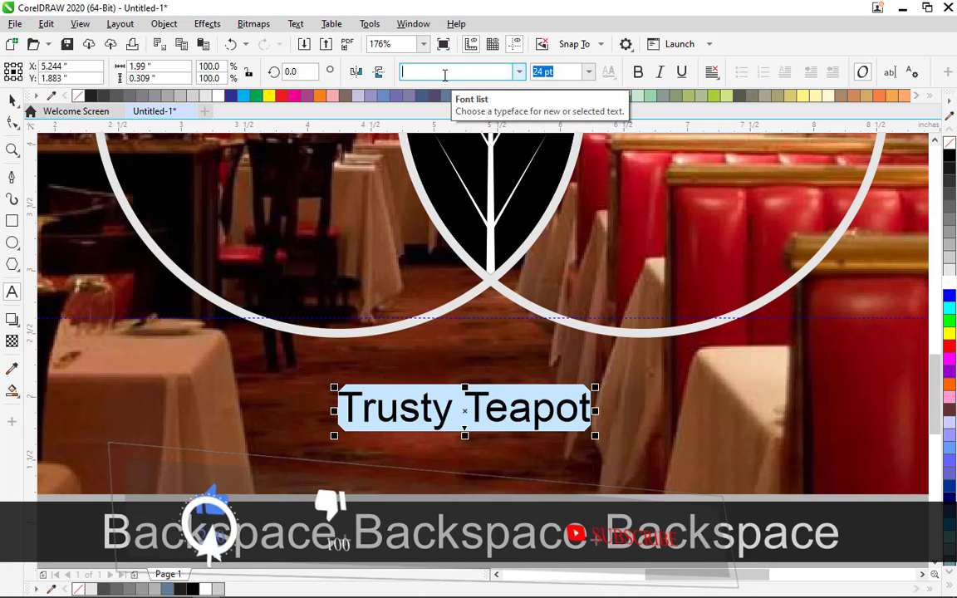
text(Gill Sans Ultra Bold)
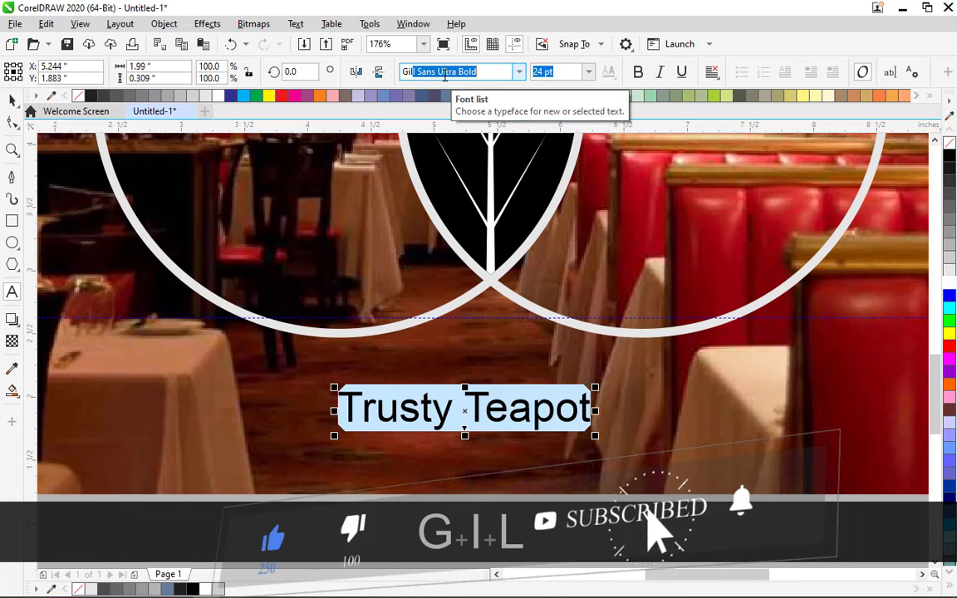
key(BackSpace)
key(BackSpace)
key(BackSpace)
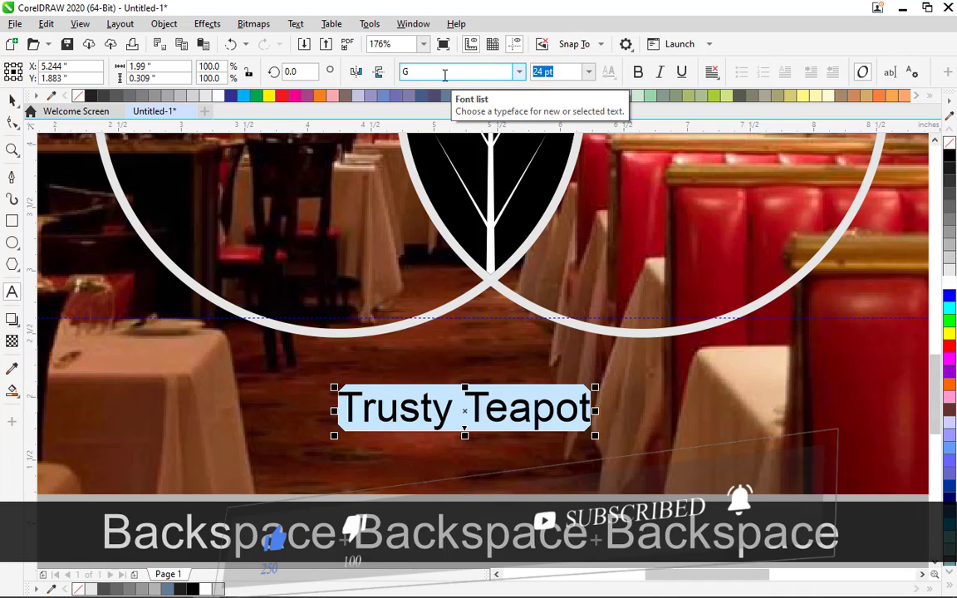
text(ilro)
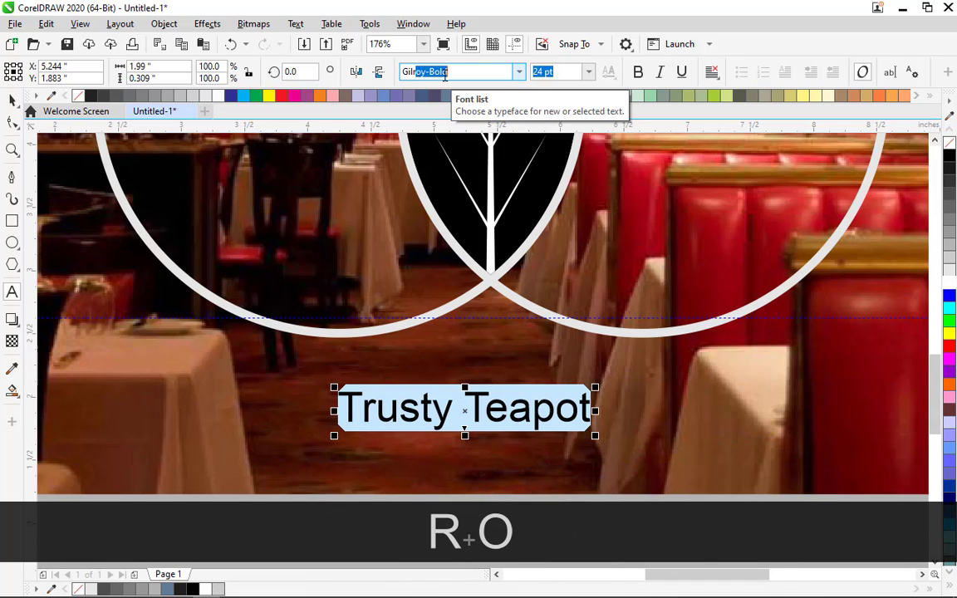
text(u)
key(BackSpace)
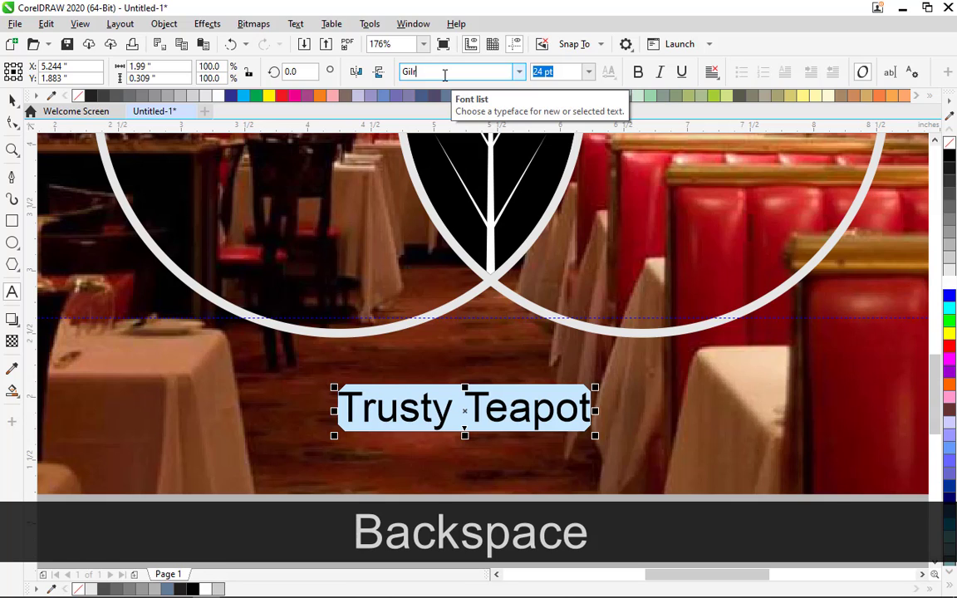
text(oy)
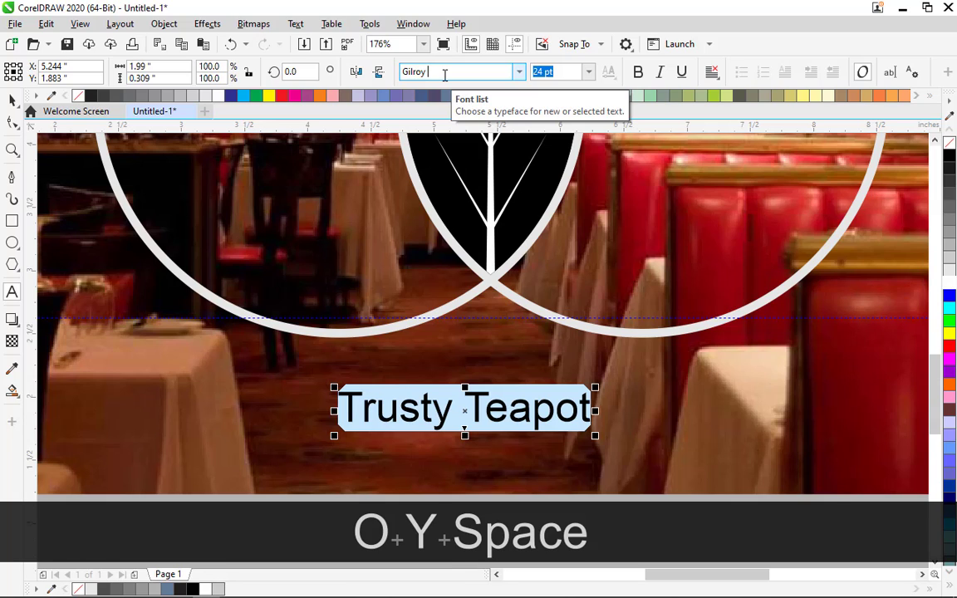
key(Return)
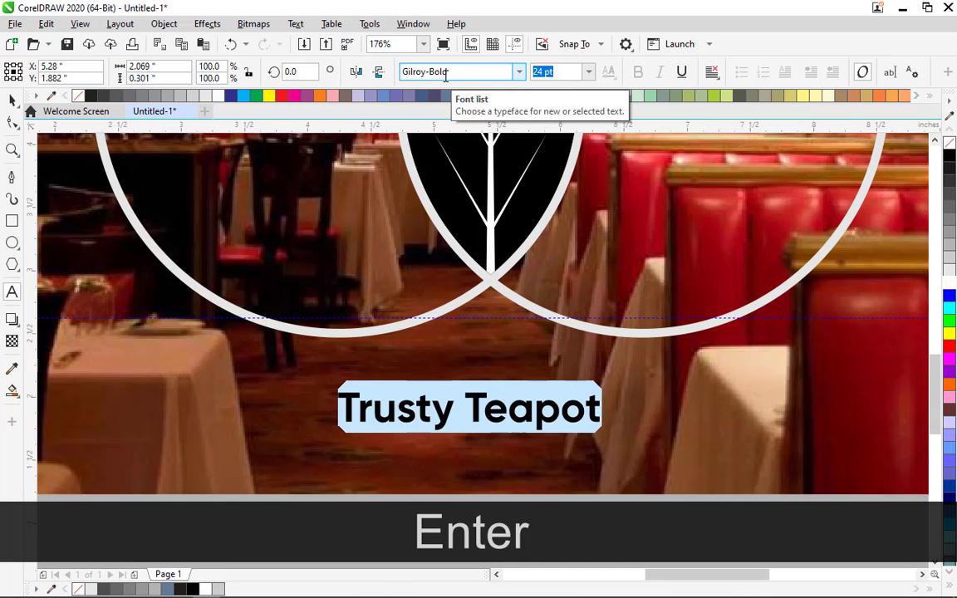
- Switch the Trusty Teapot text to the Gilroy-Regular style of the Gilroy family
click(517, 73)
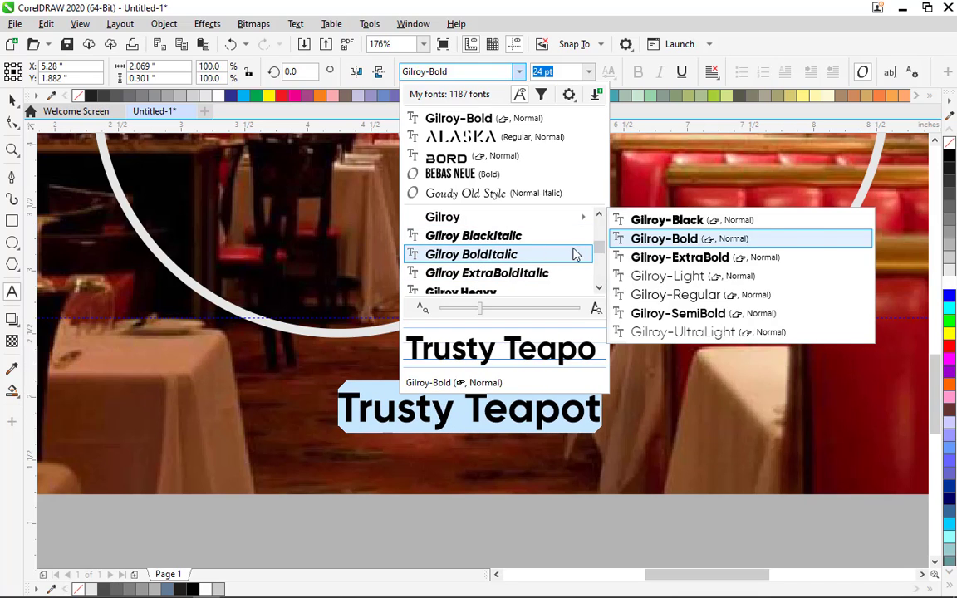
mouse_move(583, 219)
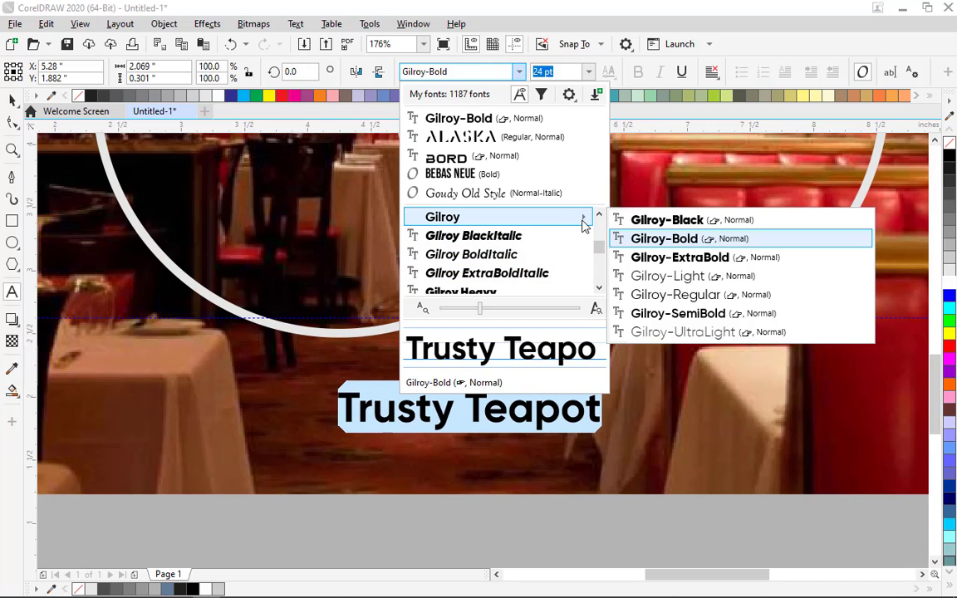
click(665, 296)
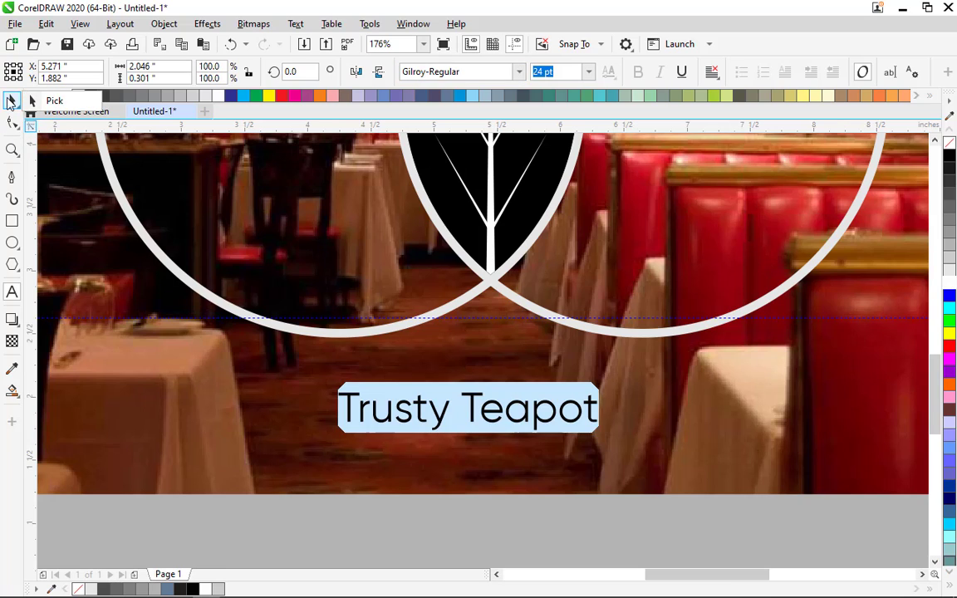
- Colour the Trusty Teapot text white and enlarge it to 40 pt beneath the logo circles
key(F4)
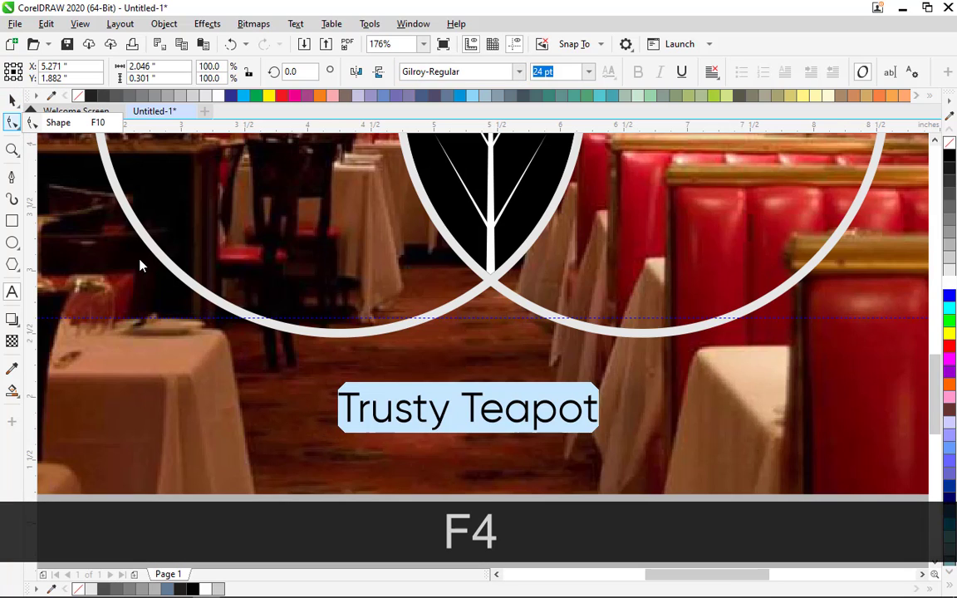
key(ctrl+KP_Subtract)
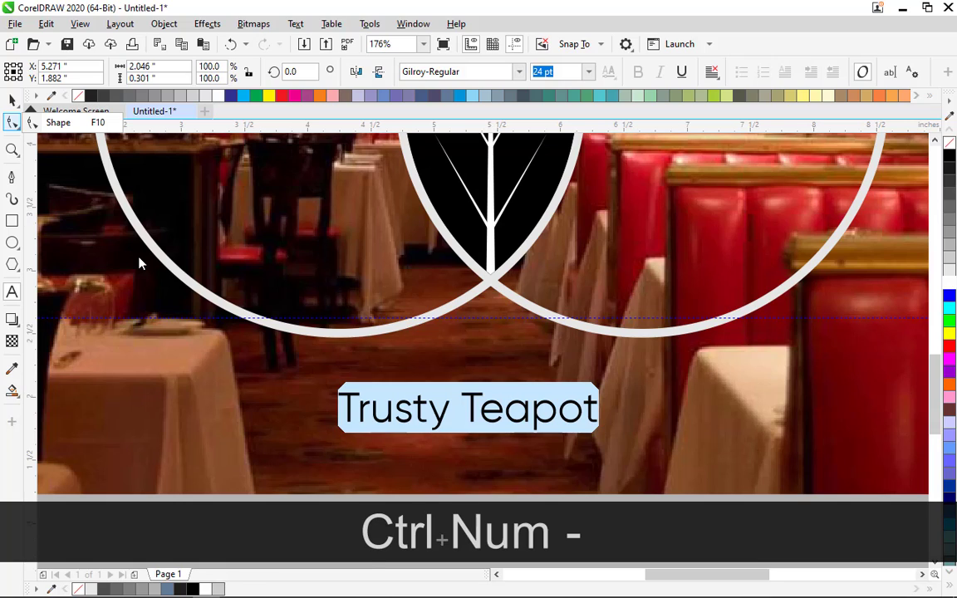
key(F2)
key(F4)
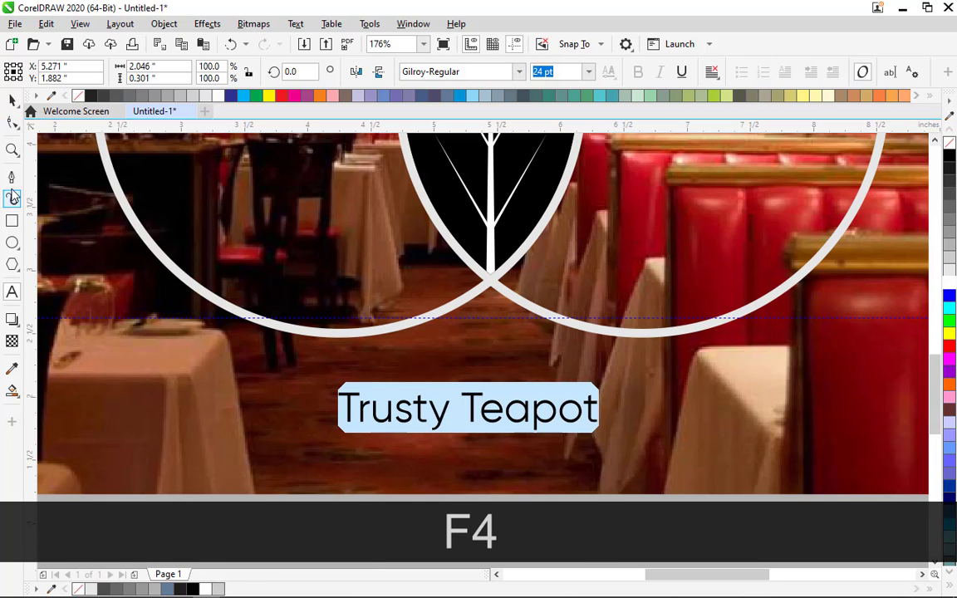
click(13, 101)
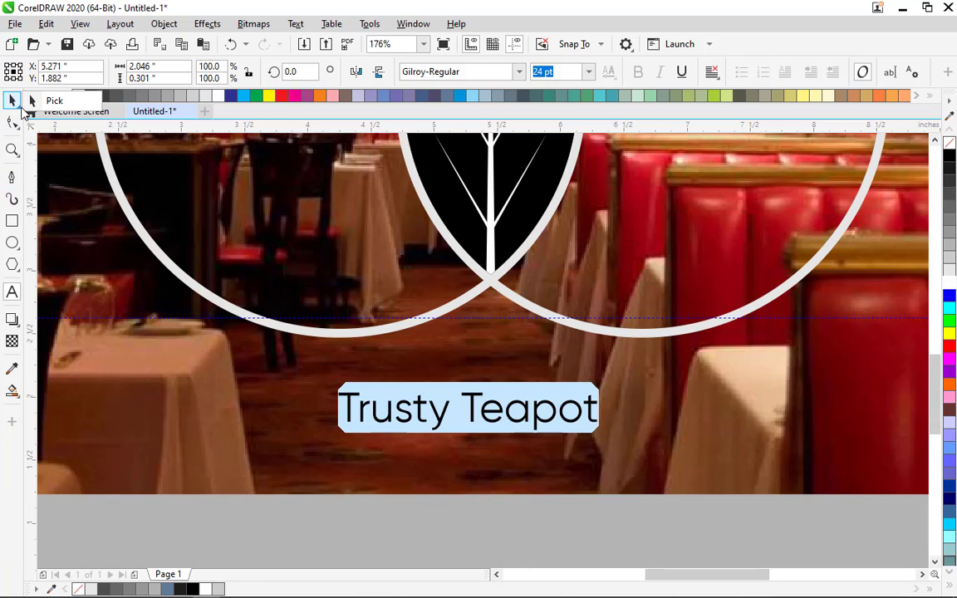
key(F2)
key(F4)
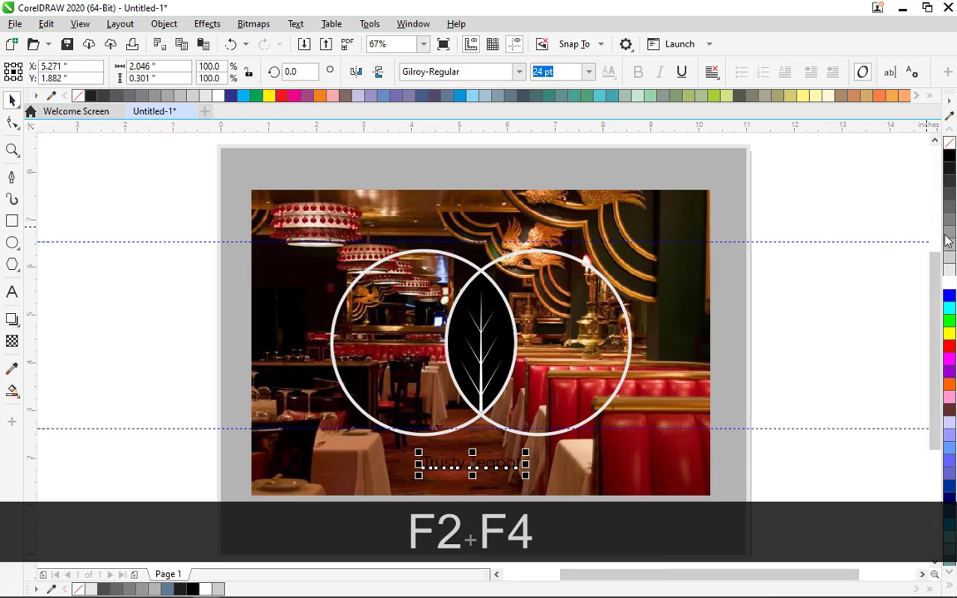
key(Escape)
scroll(455, 465, down, 1)
click(489, 444)
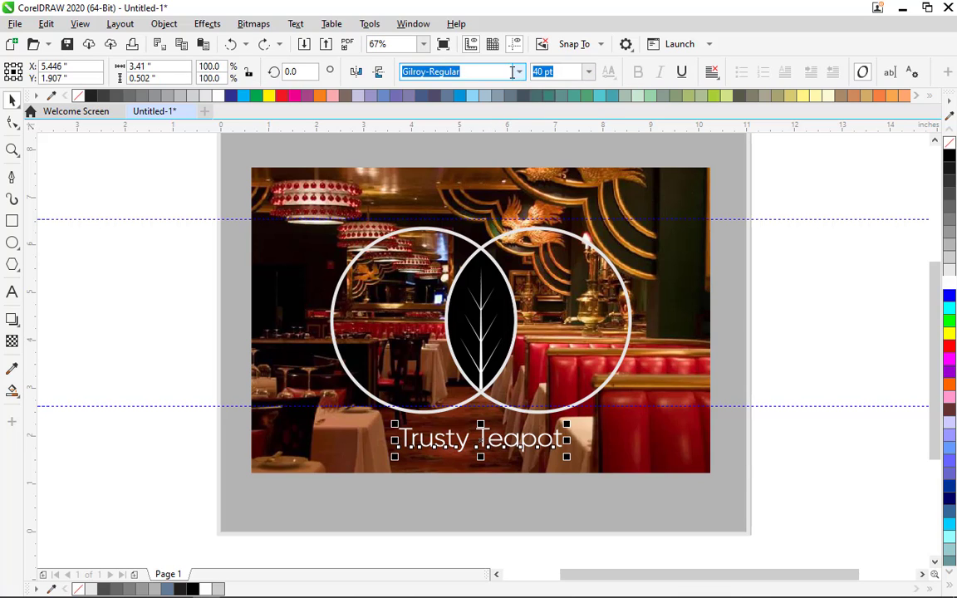
- Change the white Trusty Teapot text to the Gilroy-Bold style
click(519, 72)
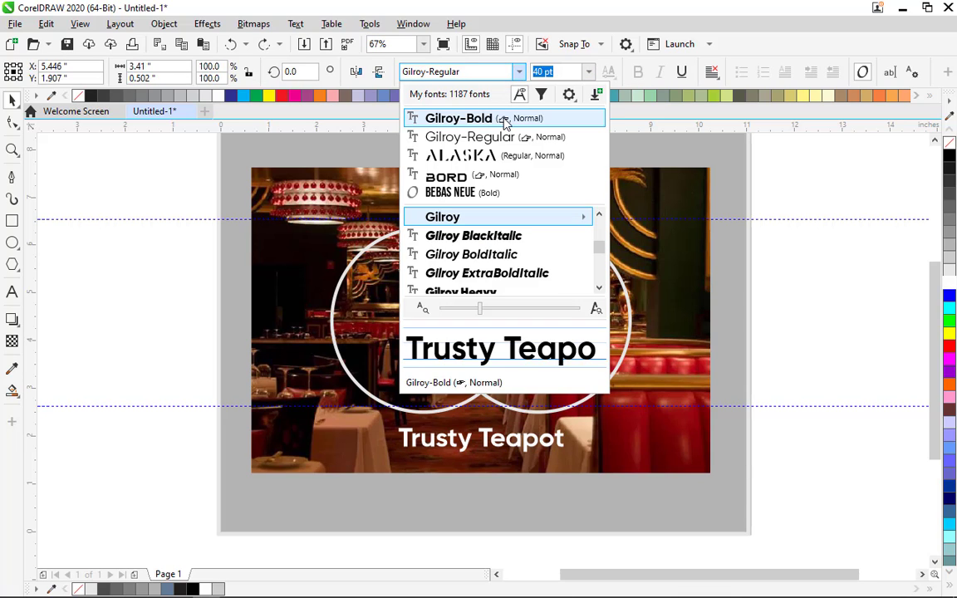
mouse_move(479, 220)
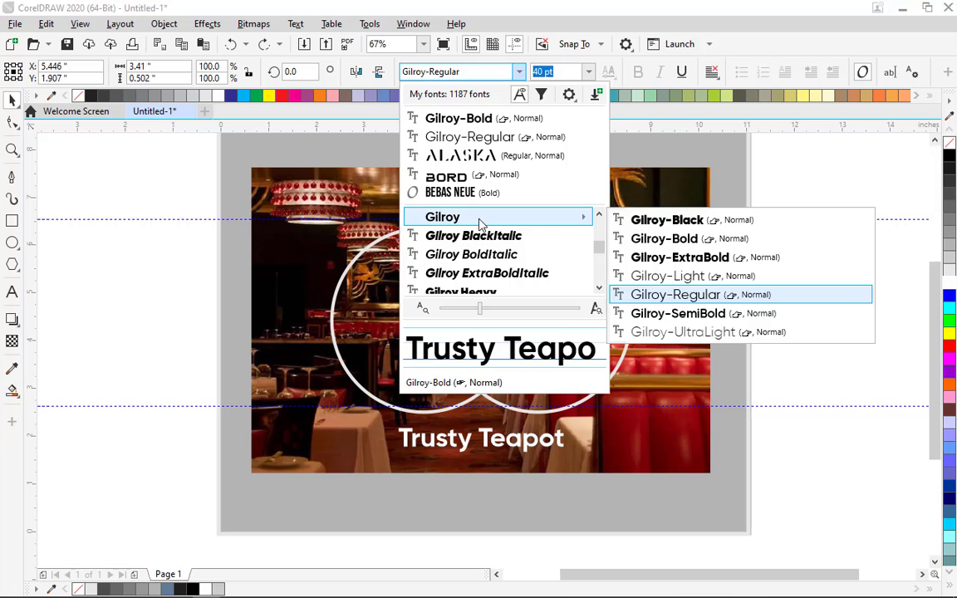
click(656, 240)
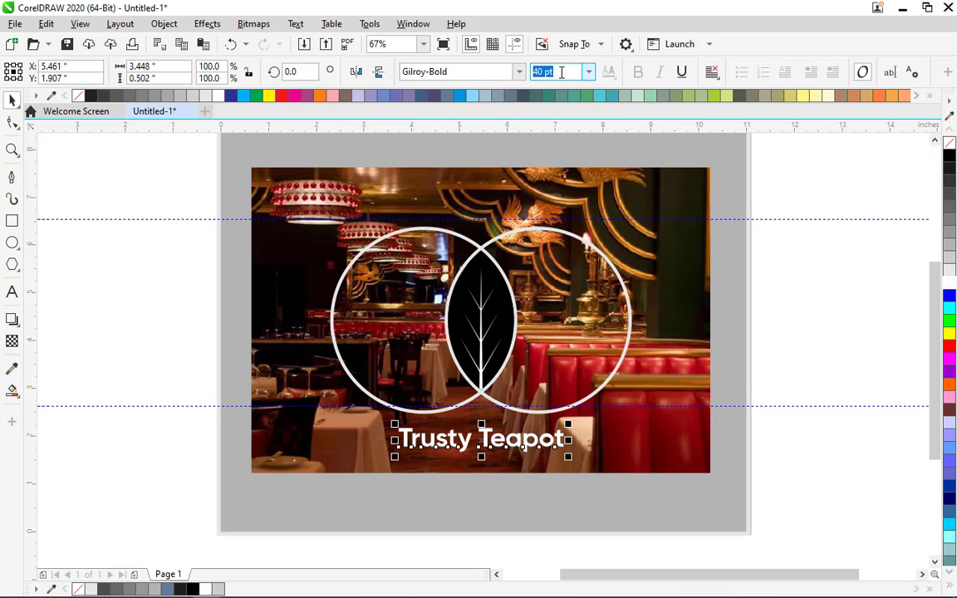
click(520, 72)
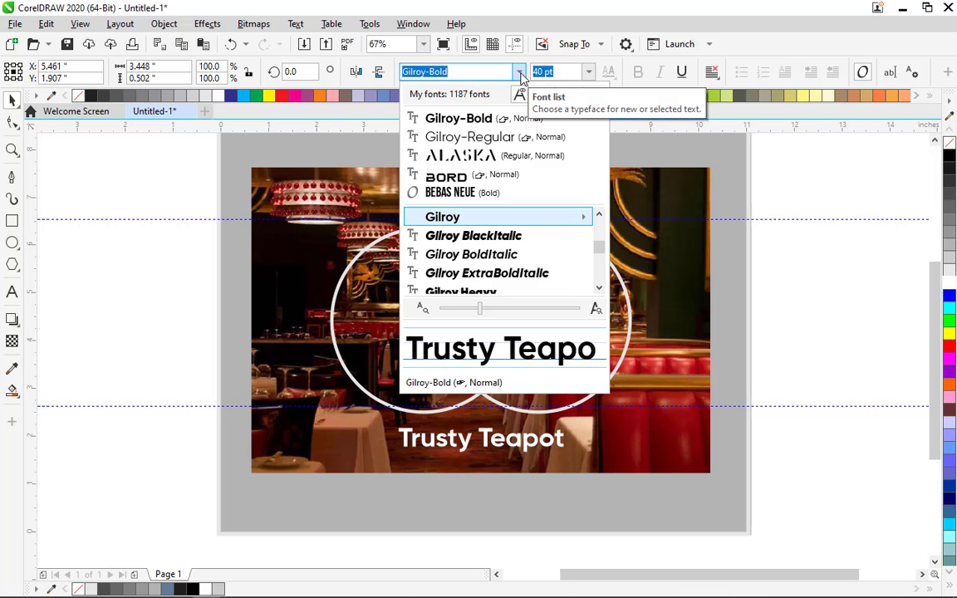
click(521, 74)
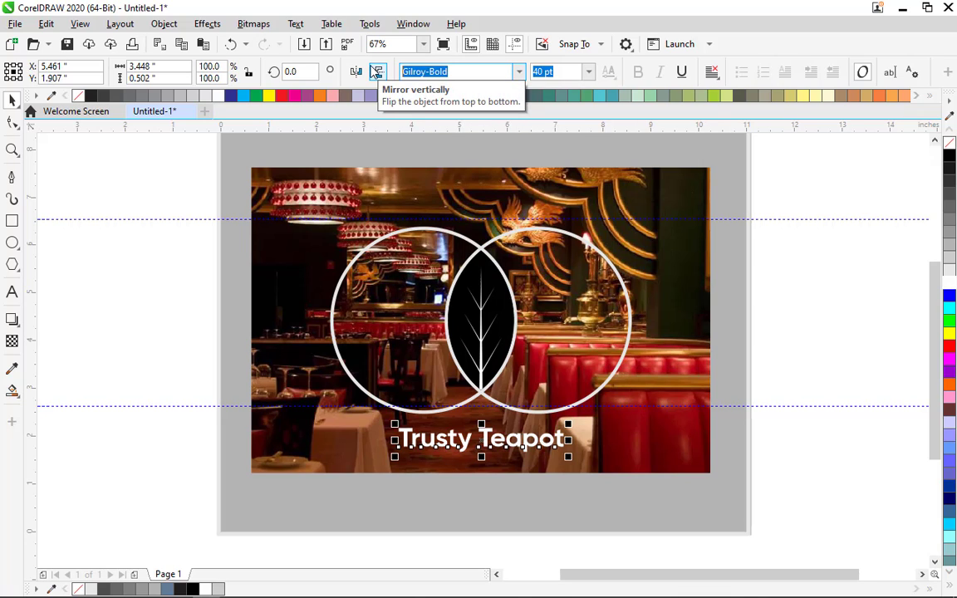
- Change the case of the Trusty Teapot text to UPPERCASE
click(295, 24)
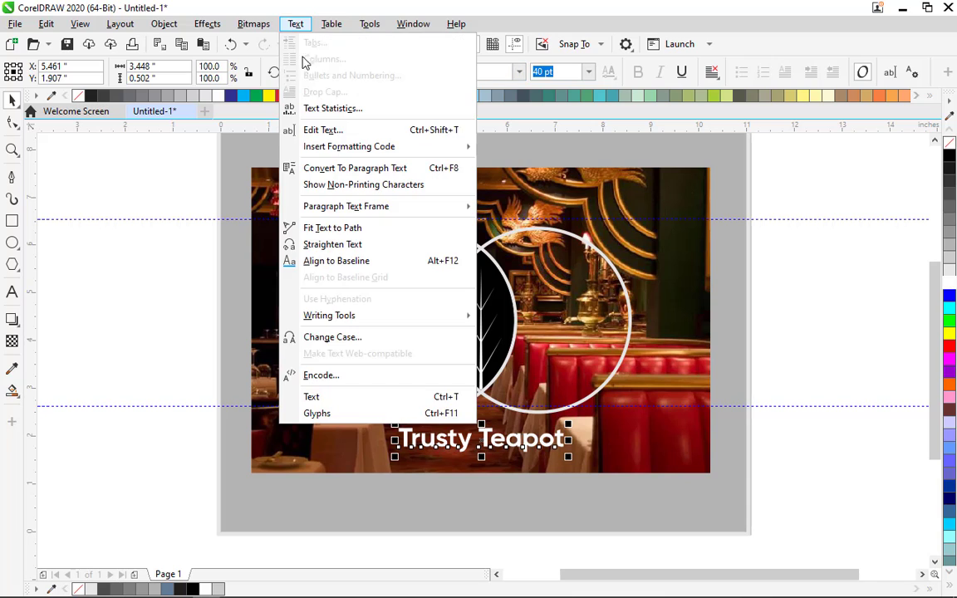
click(319, 339)
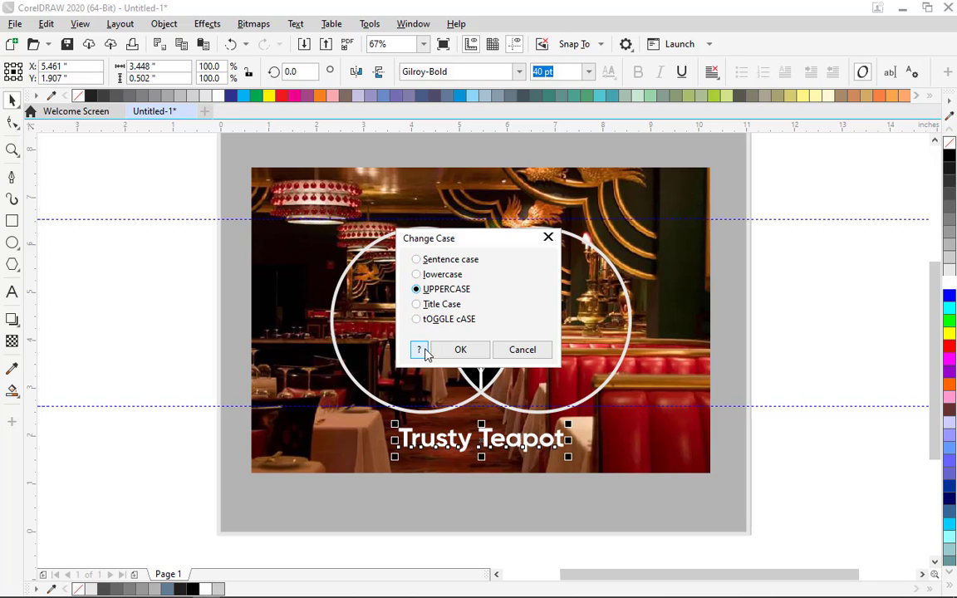
click(471, 358)
click(521, 479)
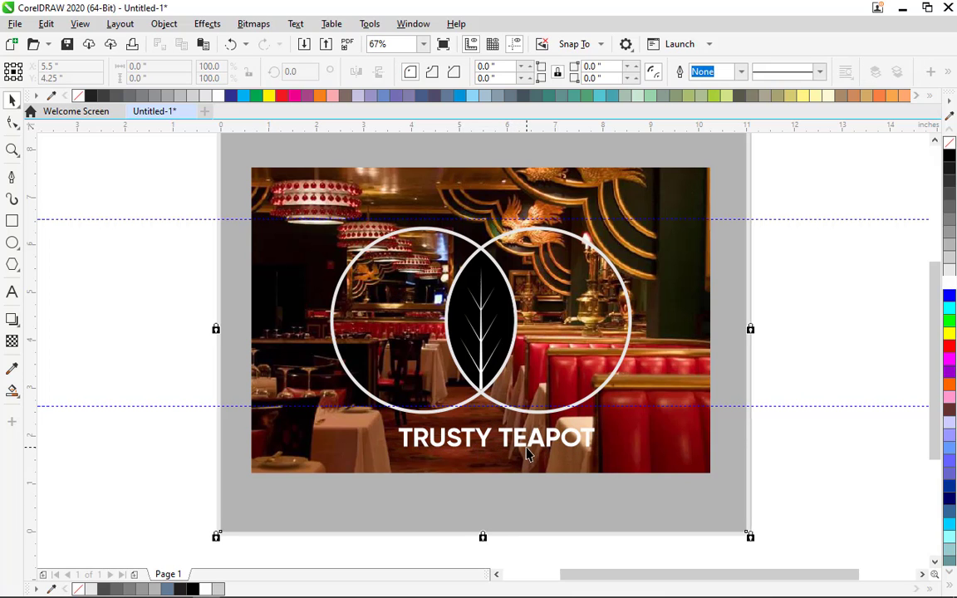
- Centre the TRUSTY TEAPOT text horizontally on the circles-and-leaf logo group
click(529, 452)
shift+click(529, 409)
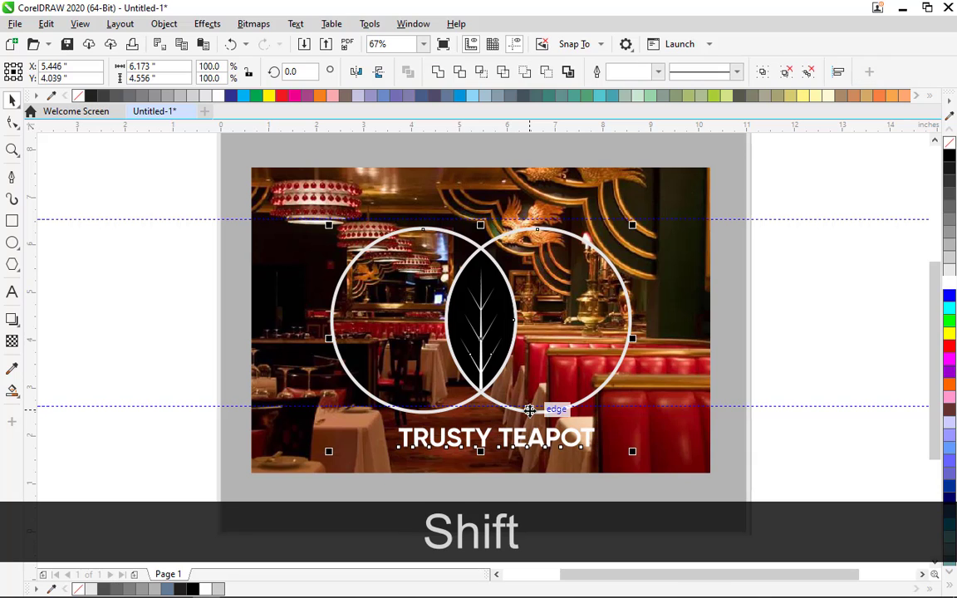
key(c)
click(575, 513)
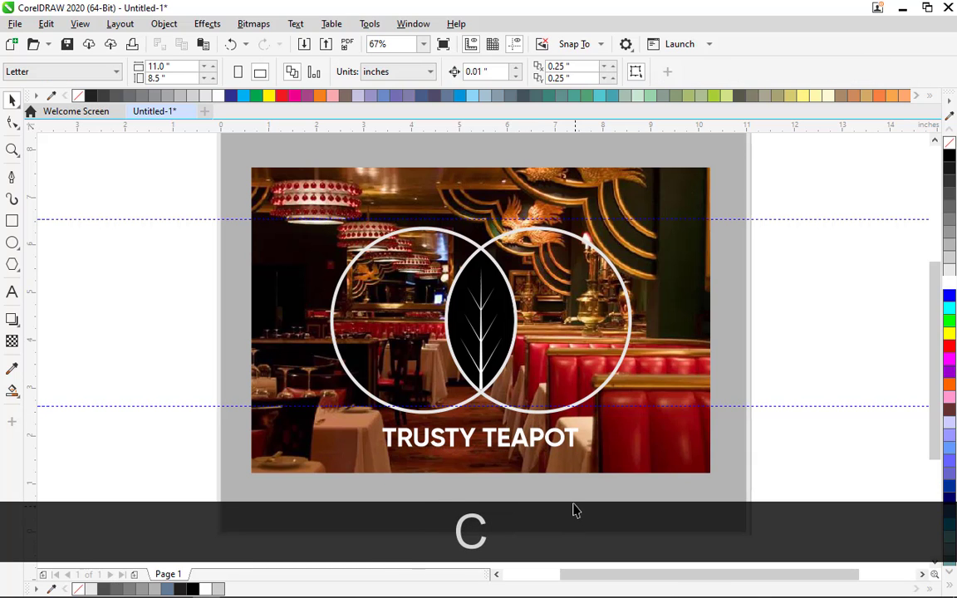
- Nudge the TRUSTY TEAPOT text slightly down to Y 1.883 in, widening its gap from the logo circles
key(F2)
drag(347, 359, 676, 528)
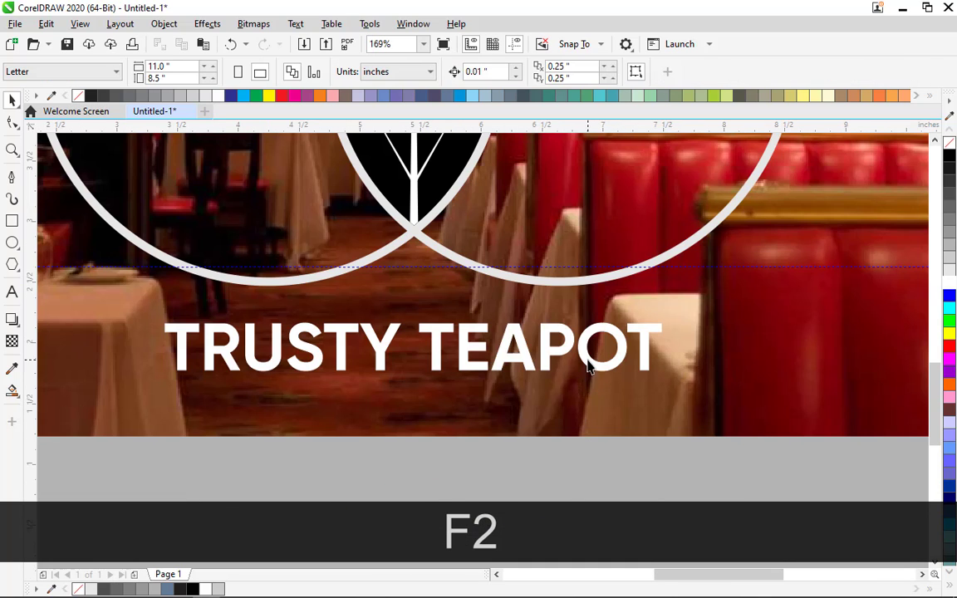
click(589, 369)
key(shift+Down)
key(shift+Down)
key(shift+Down)
key(shift+Down)
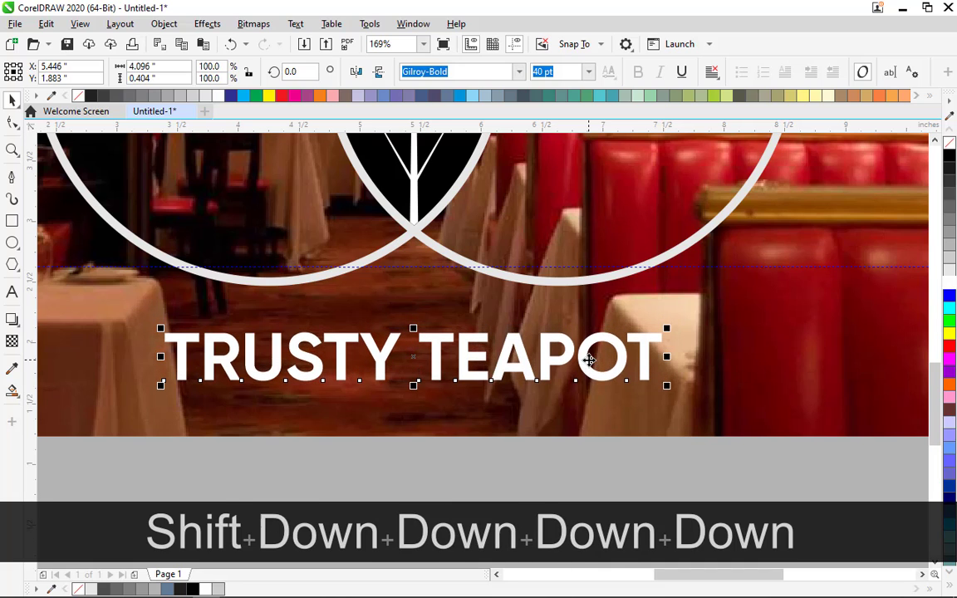
key(F4)
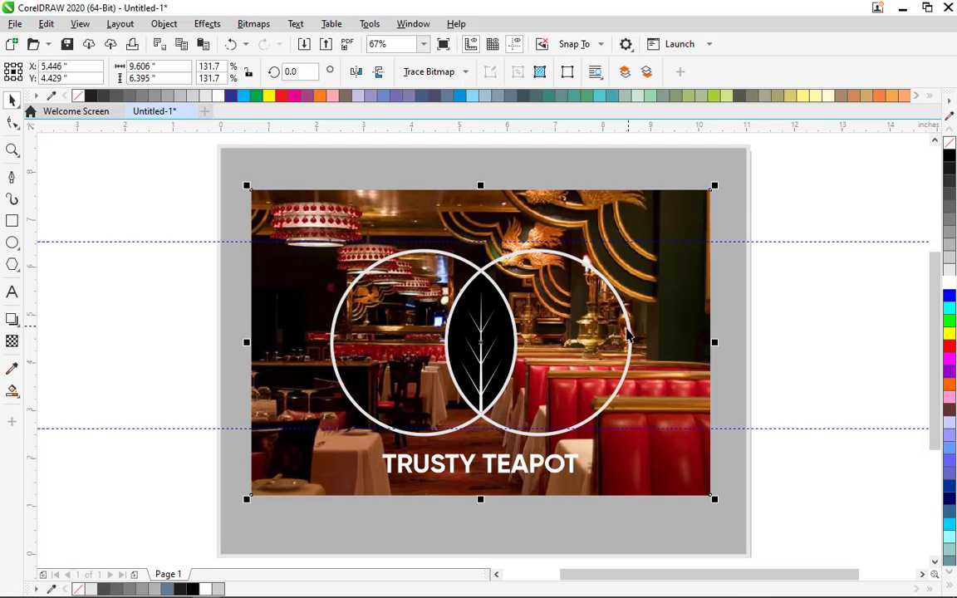
- Scale the circles-and-leaf logo down to about 4.7 by 2.9 in and centre it on the restaurant photo
click(630, 334)
drag(634, 247, 607, 271)
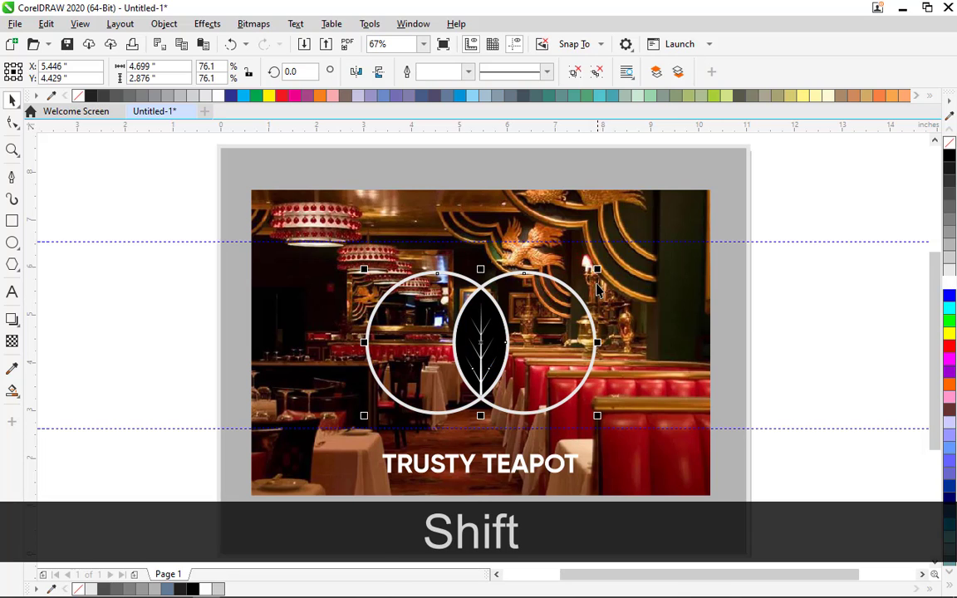
shift+click(633, 357)
key(e)
key(c)
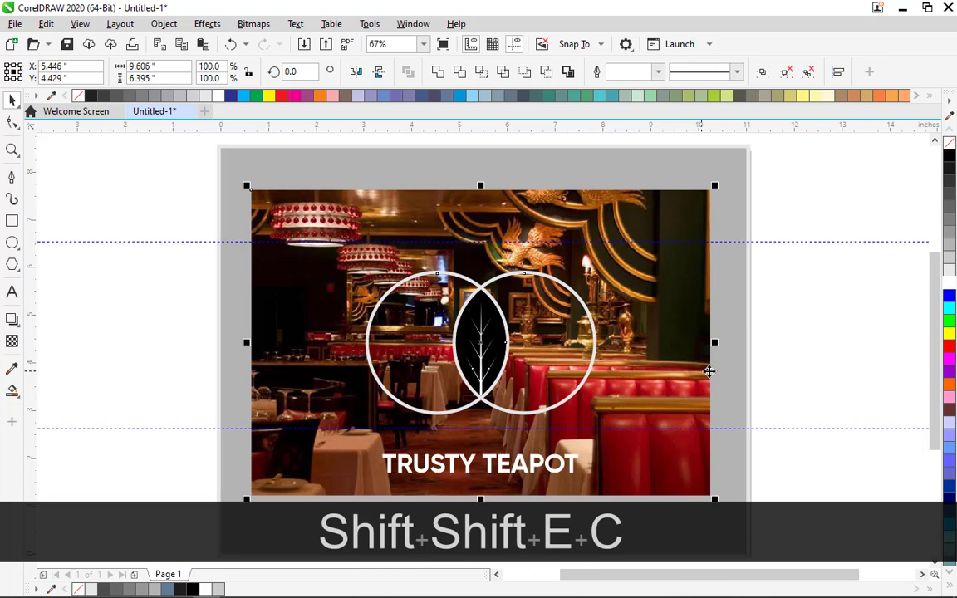
- Centre the TRUSTY TEAPOT text horizontally on the restaurant photo
click(544, 473)
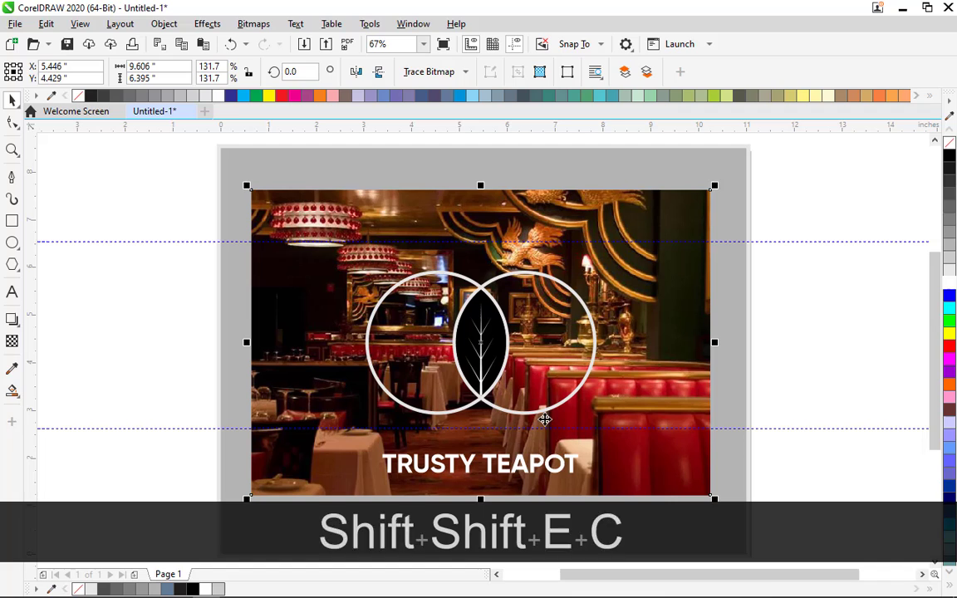
shift+click(562, 472)
shift+click(635, 471)
key(shift+c)
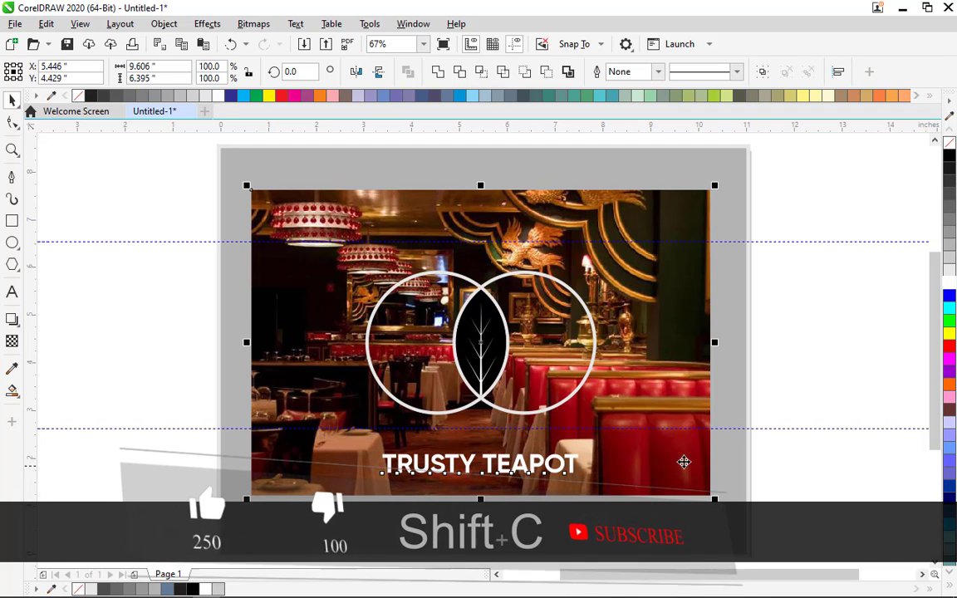
- Move the TRUSTY TEAPOT text up to Y 2.412 in, closer beneath the logo circles
drag(563, 469, 565, 454)
key(shift+F2)
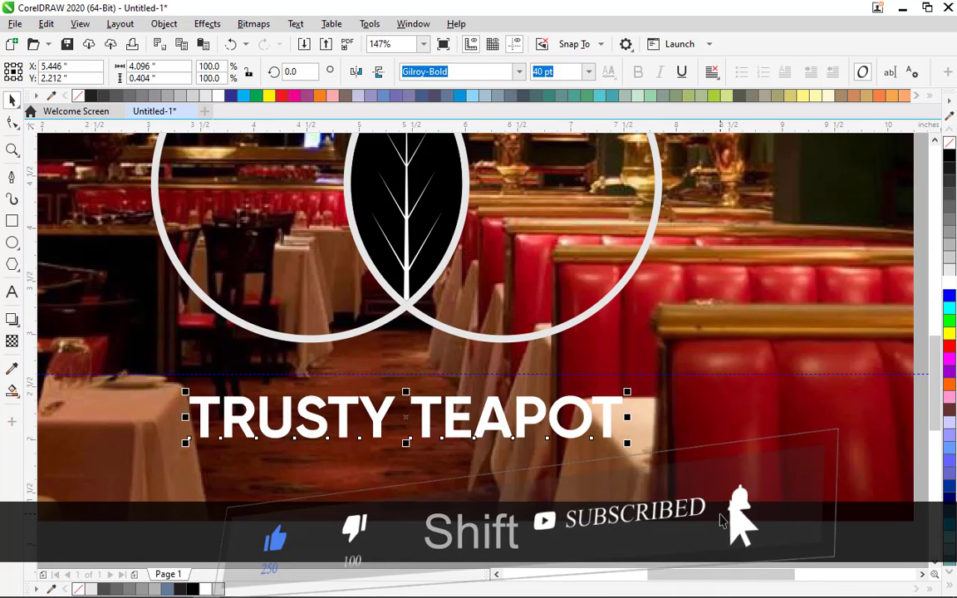
key(shift+Up)
key(shift+Up)
key(shift+Up)
key(shift+Up)
key(shift+Up)
key(shift+Up)
key(shift+Up)
key(shift+Up)
key(shift+Up)
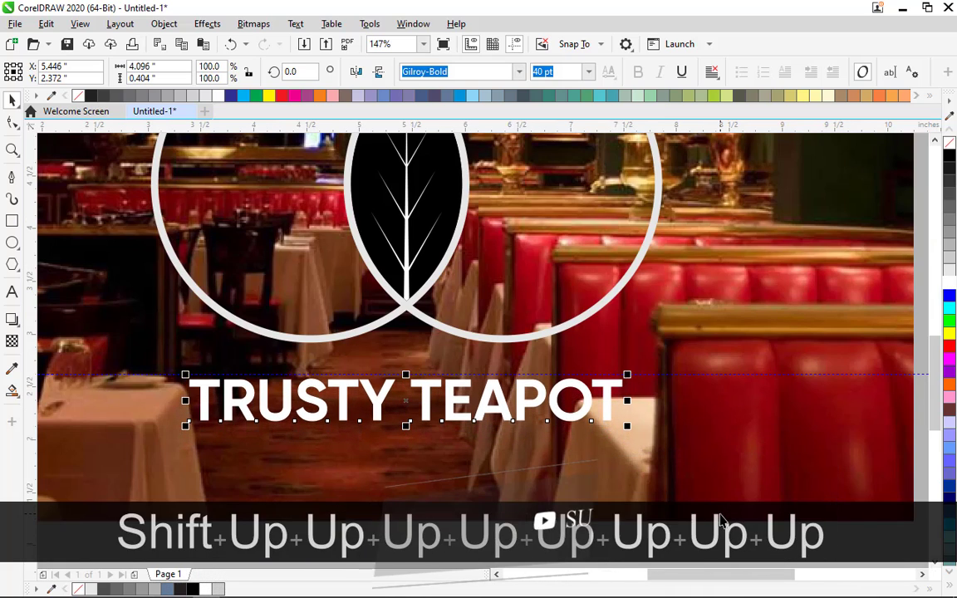
key(shift+Down)
key(shift+Up)
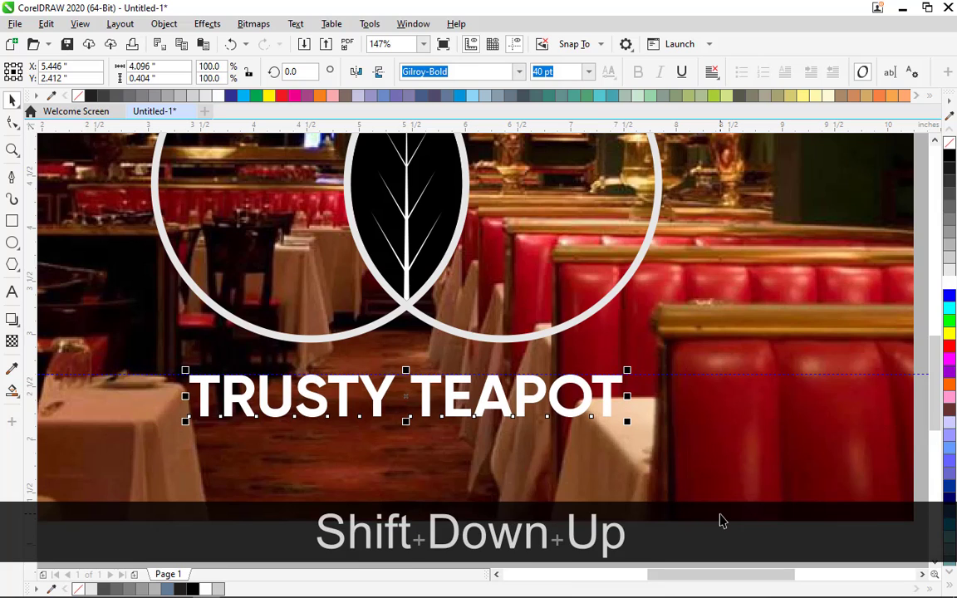
key(shift+F4)
click(739, 348)
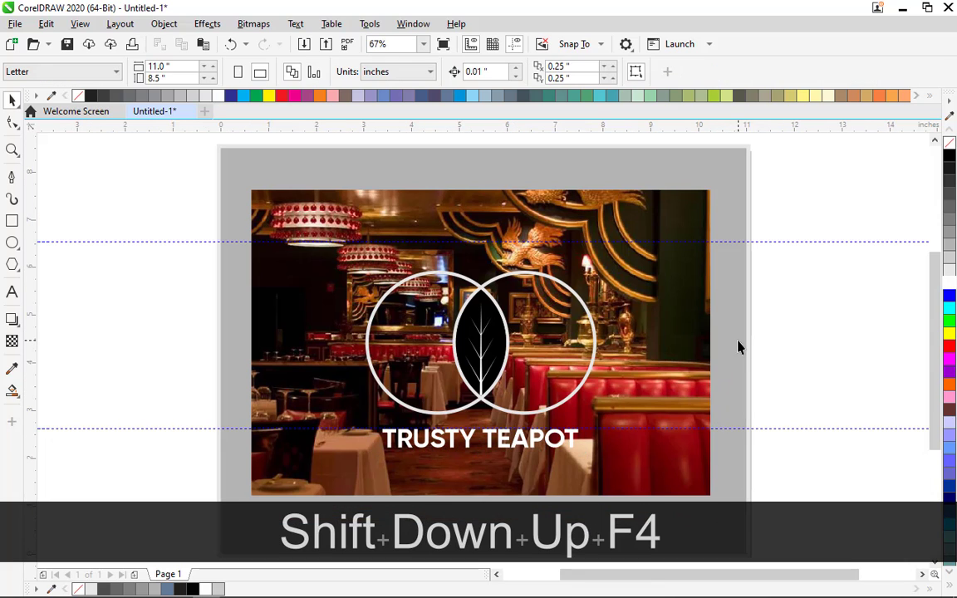
- Group the circles-and-leaf logo with the TRUSTY TEAPOT text and centre the group on the restaurant photo
drag(54, 242, 592, 476)
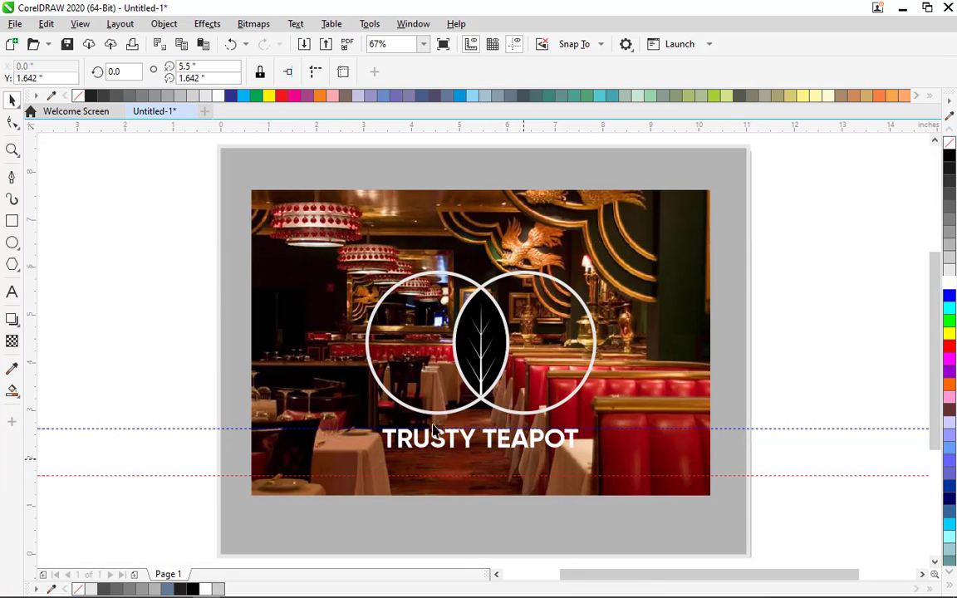
drag(210, 225, 636, 479)
key(ctrl+g)
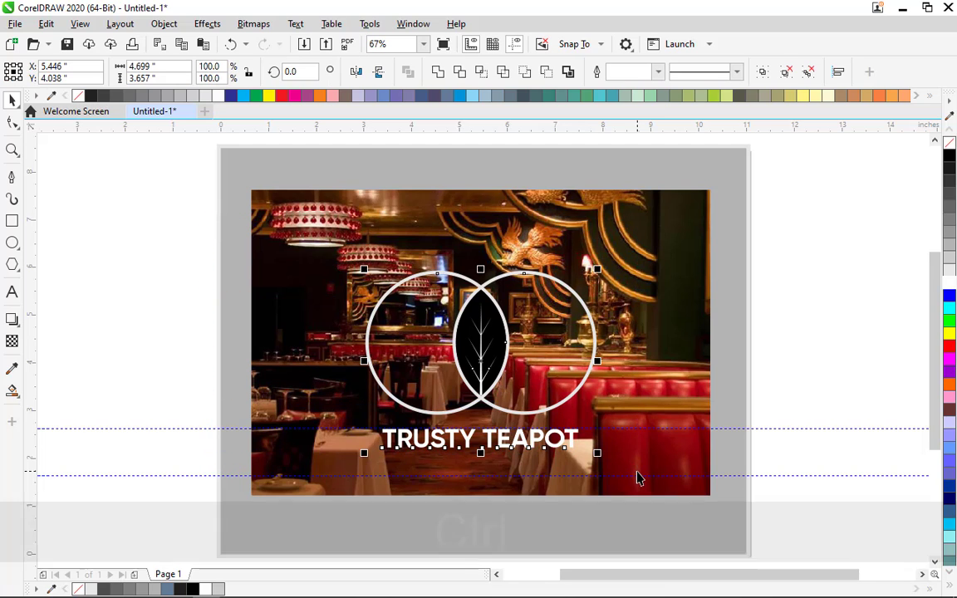
shift+click(638, 376)
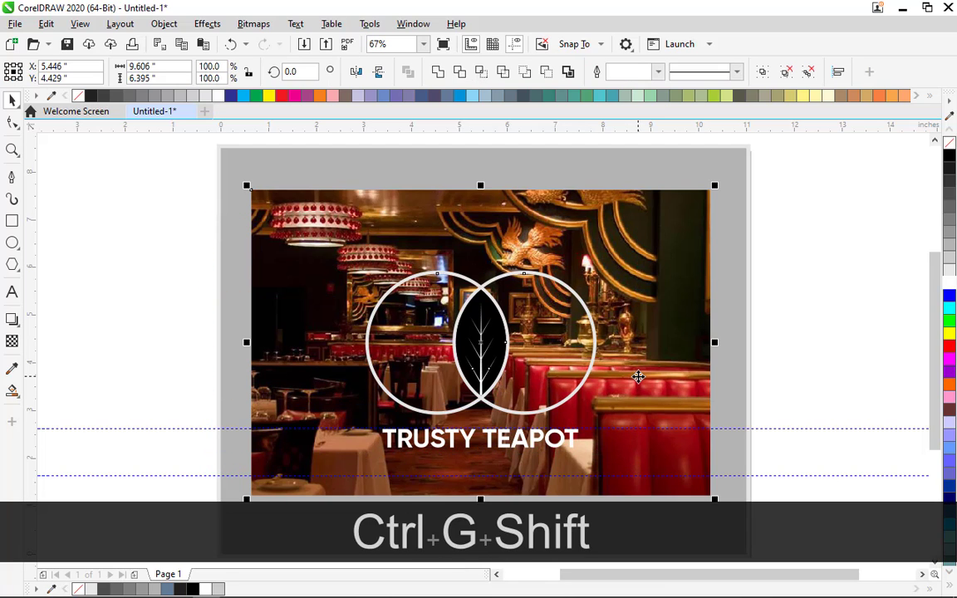
key(e)
key(c)
key(Escape)
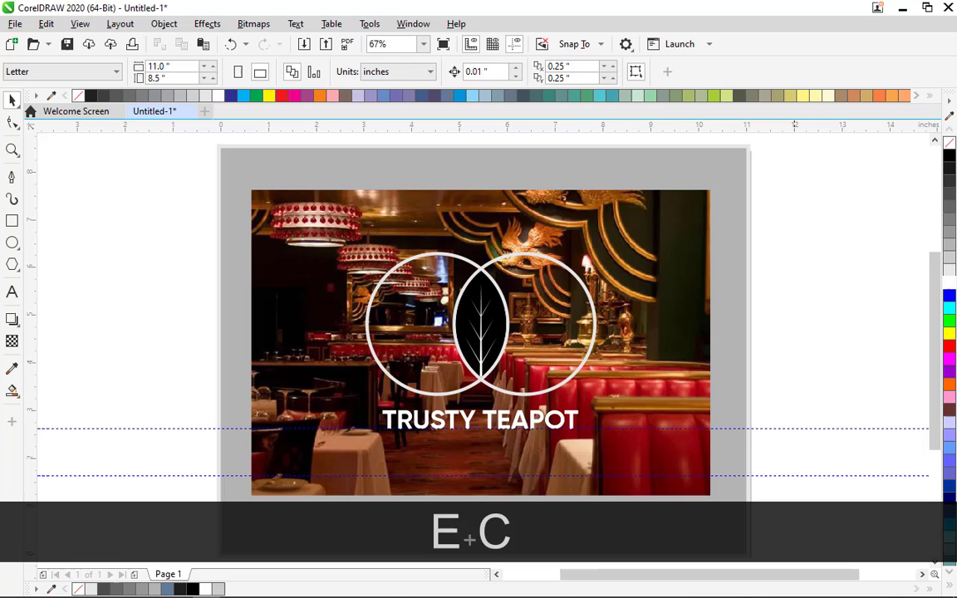
- Delete the two horizontal guidelines crossing the lower part of the restaurant photo
click(235, 428)
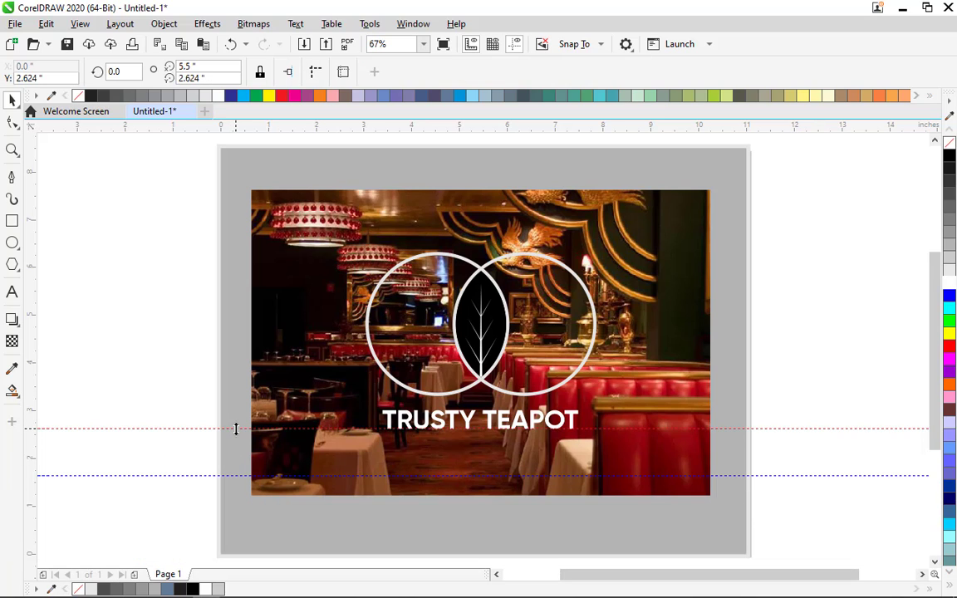
key(Delete)
click(235, 475)
key(Delete)
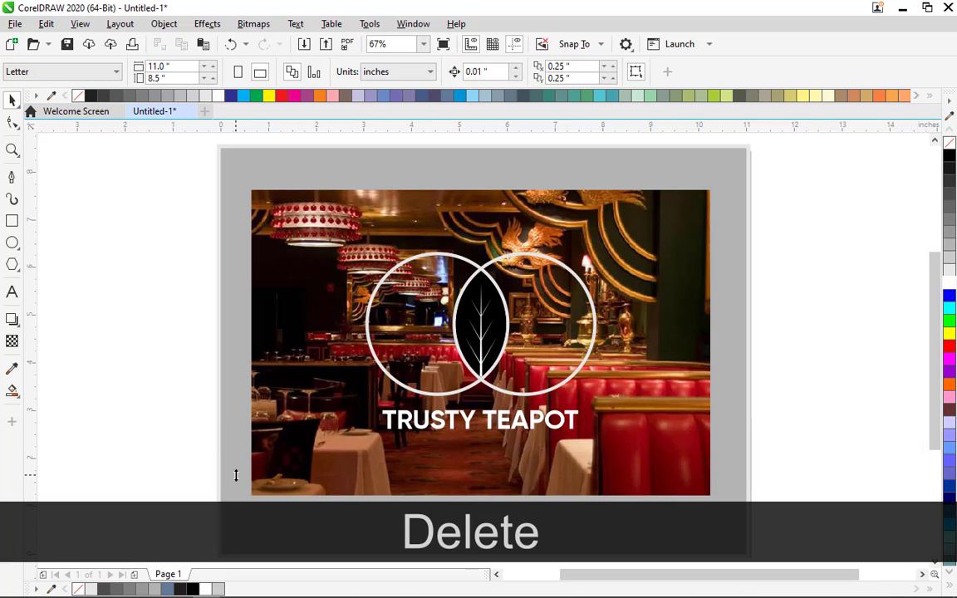